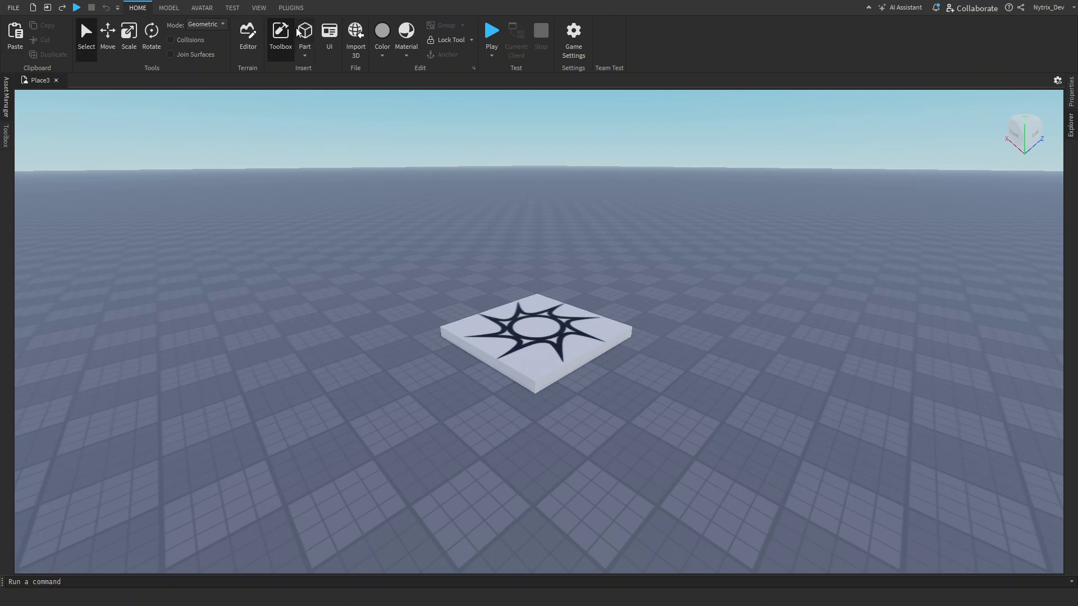
Step: Add a Model object to the Workspace
left_click(257, 8)
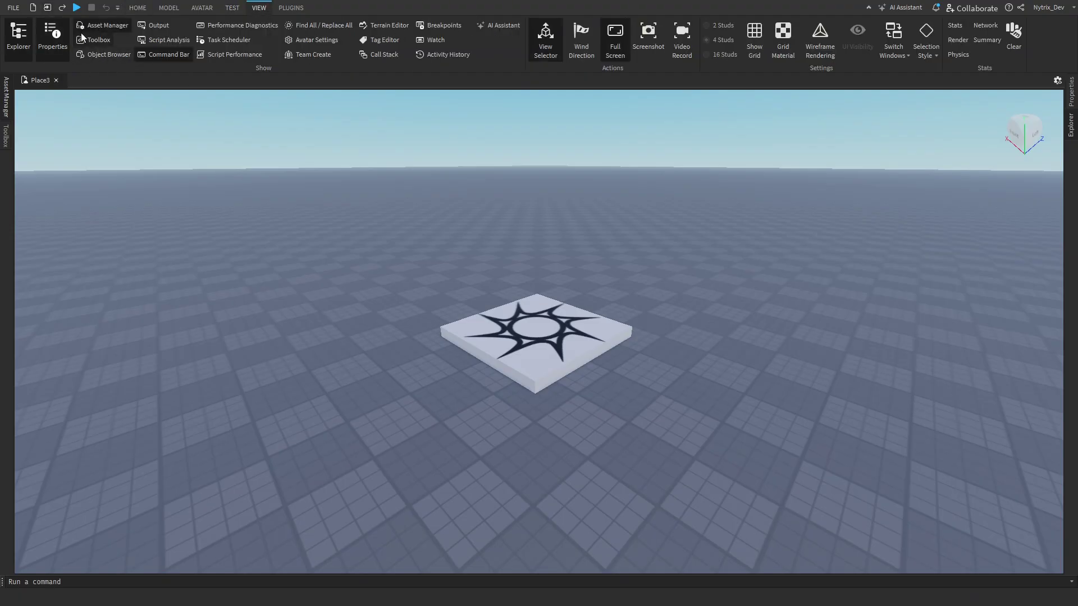
left_click(136, 8)
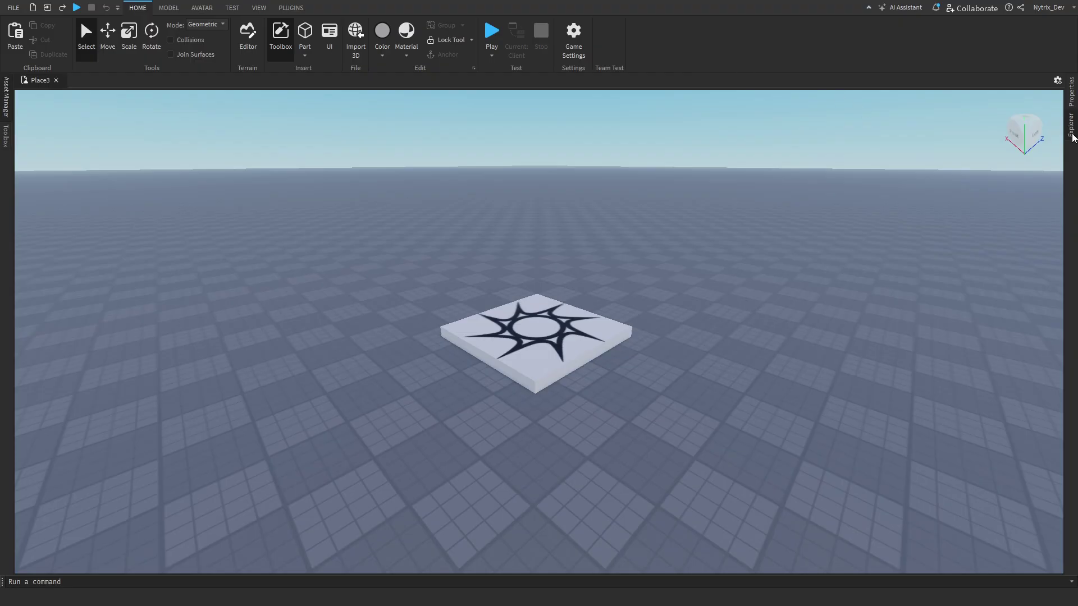
left_click(1060, 120)
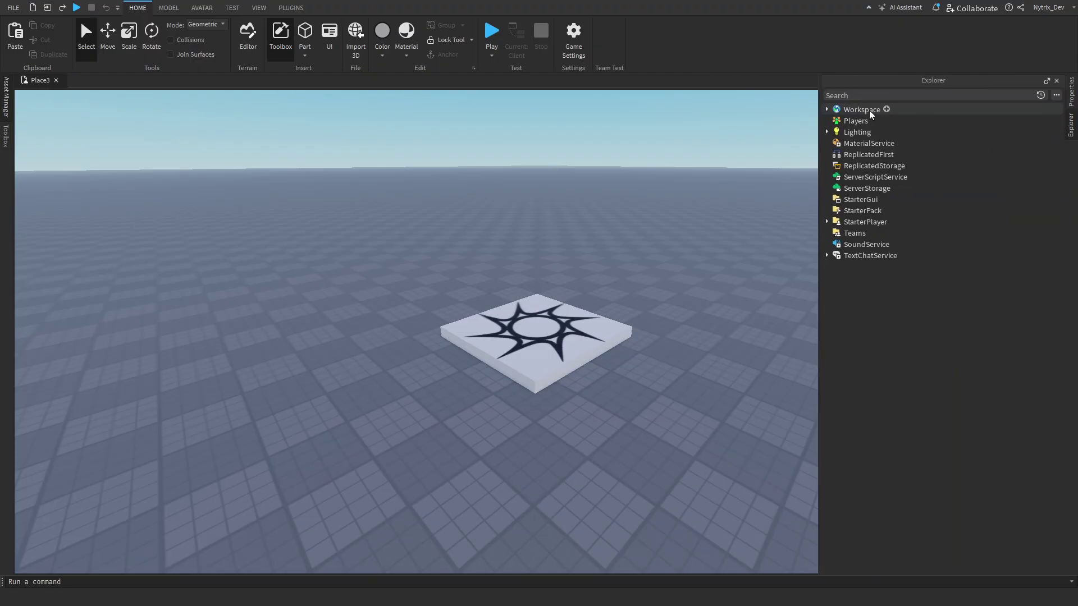
left_click(886, 109)
type("mod")
key("Return")
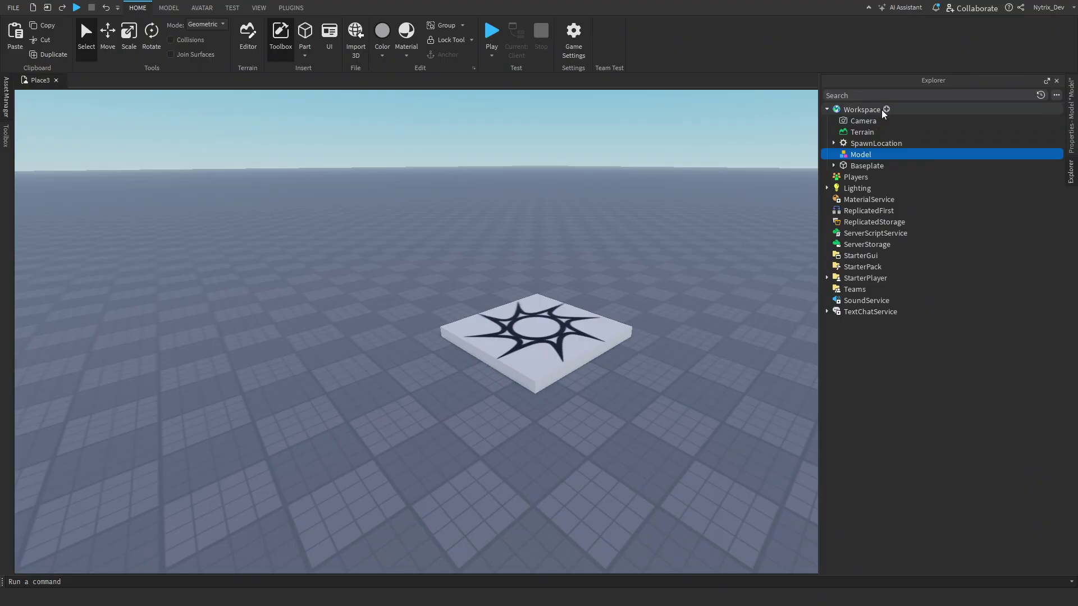
Step: Add a Part to the Workspace
left_click(887, 109)
type("pa")
key("Return")
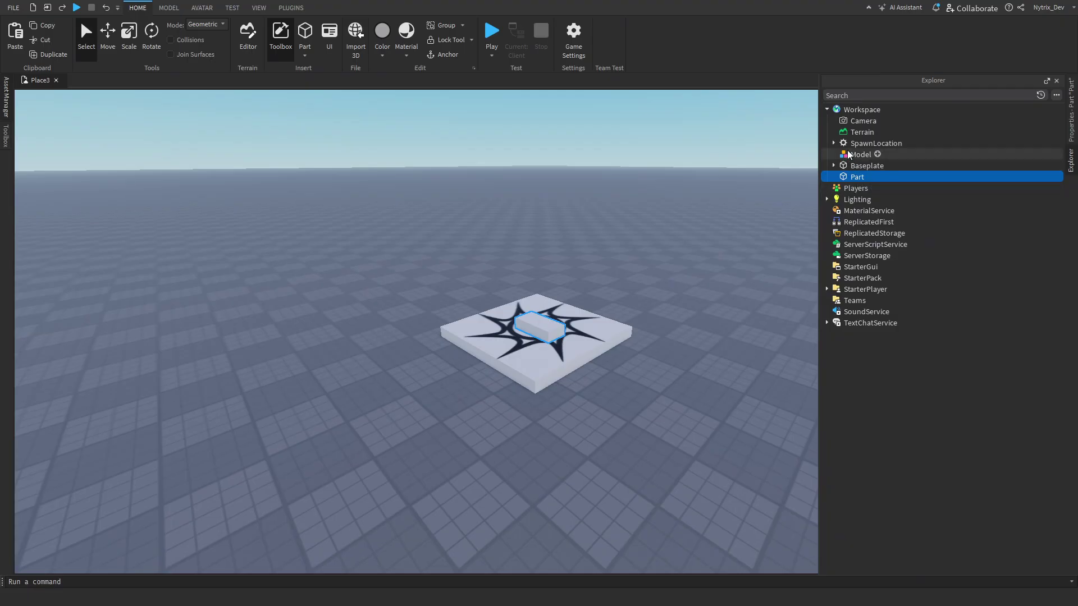
Step: Move the SpawnLocation away from the new part, and select the part
left_click(852, 144)
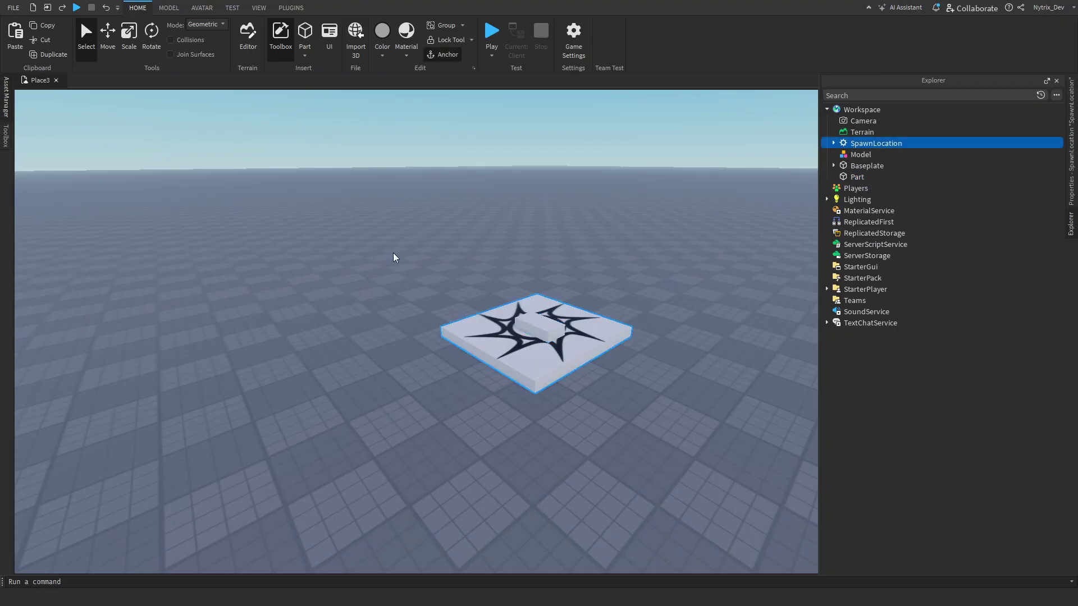
left_click_drag(496, 355, 120, 236)
key("a")
left_click(500, 312)
right_click_drag(501, 312, 583, 309)
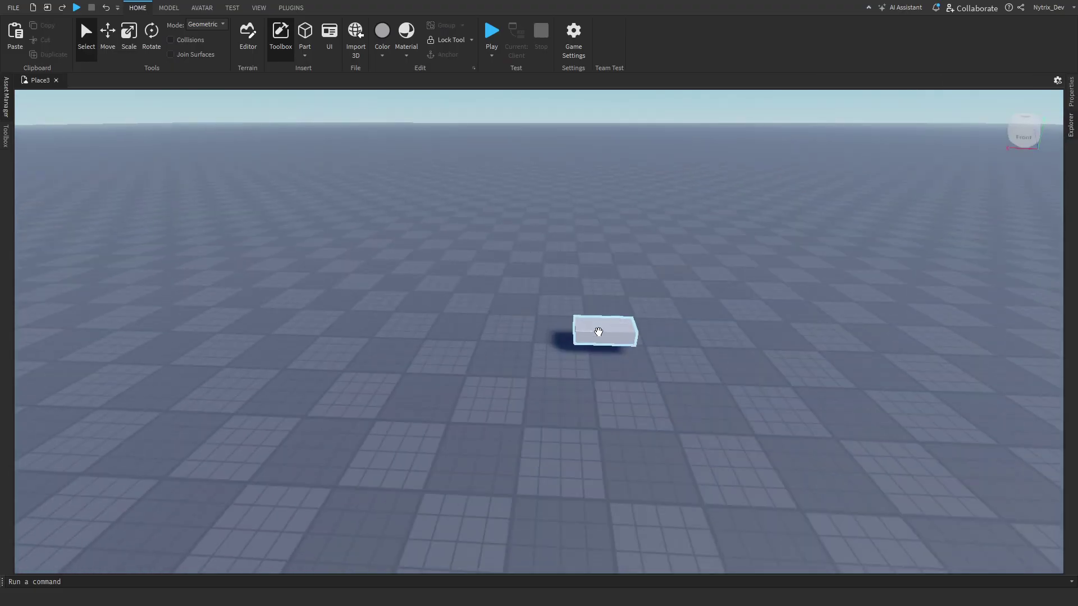
key("w")
key("d")
key("e")
mouse_move(1070, 168)
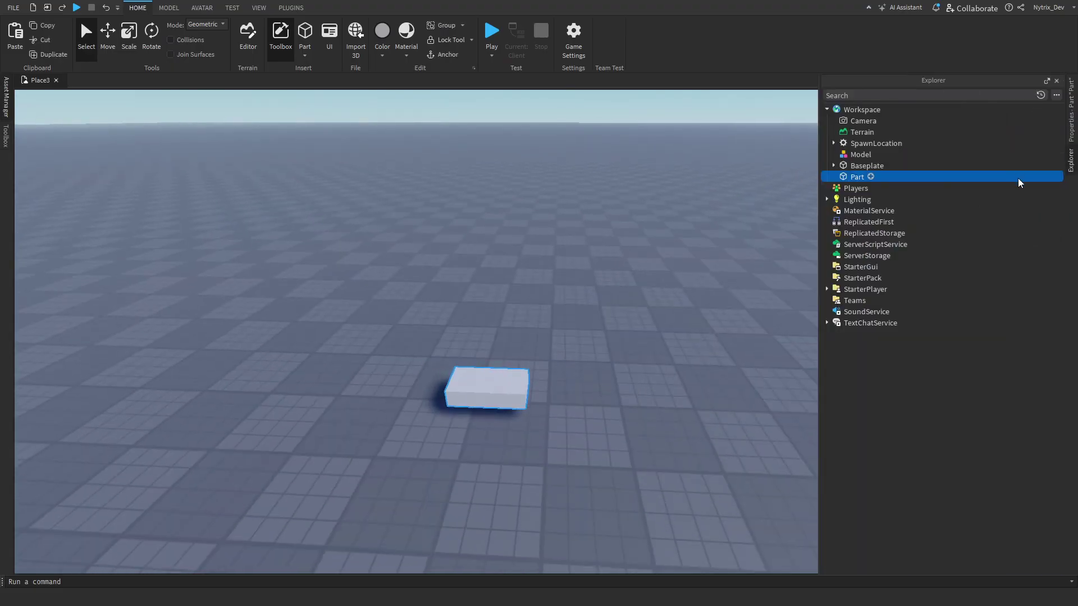
Step: Rename the new model as RoadPiece
left_click(858, 155)
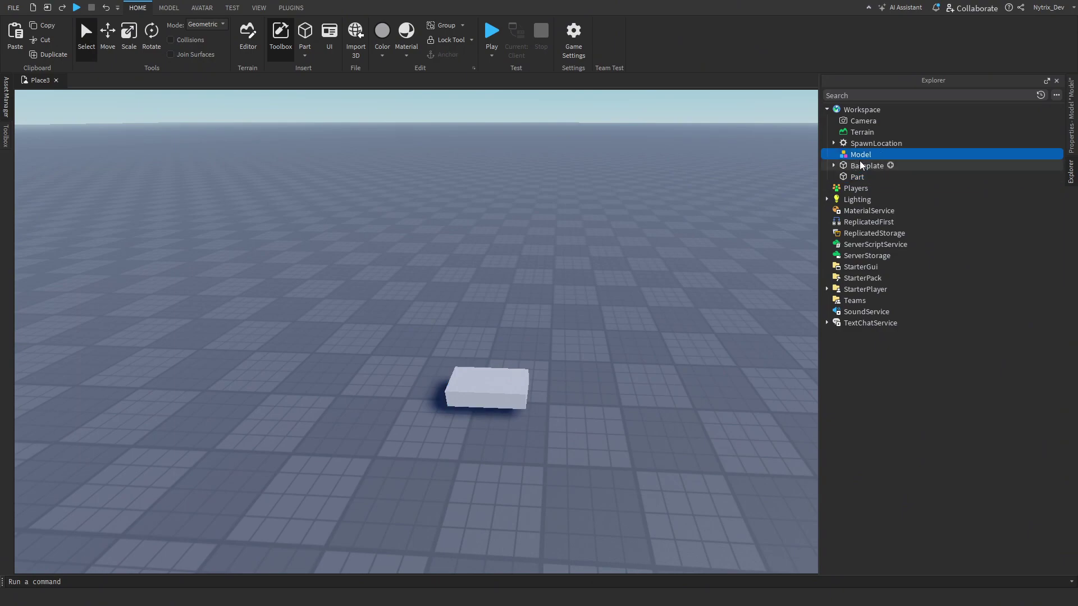
right_click(852, 151)
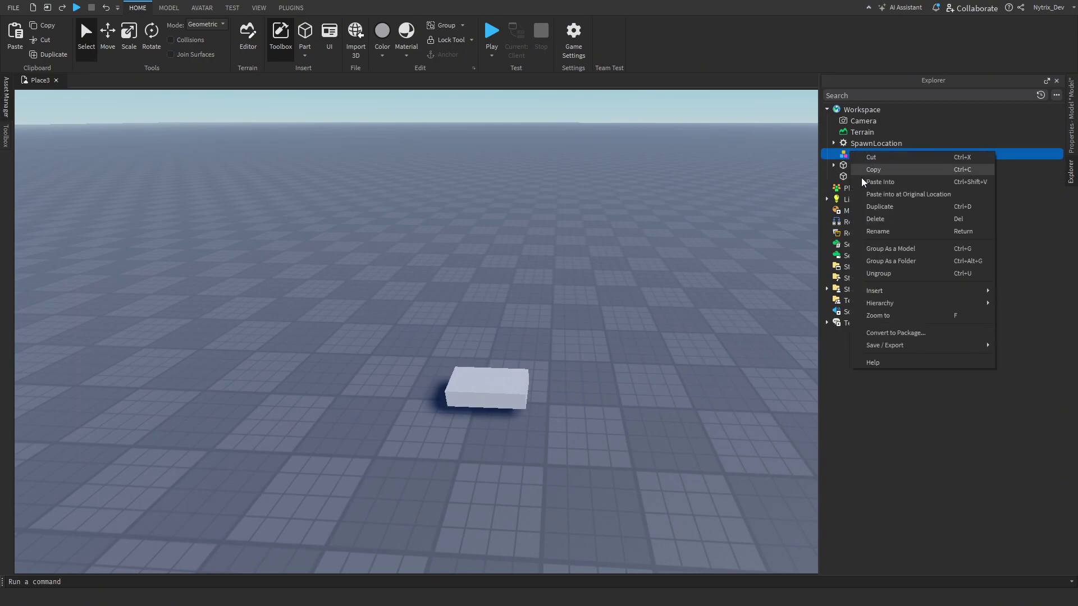
left_click(894, 230)
type("RoadP")
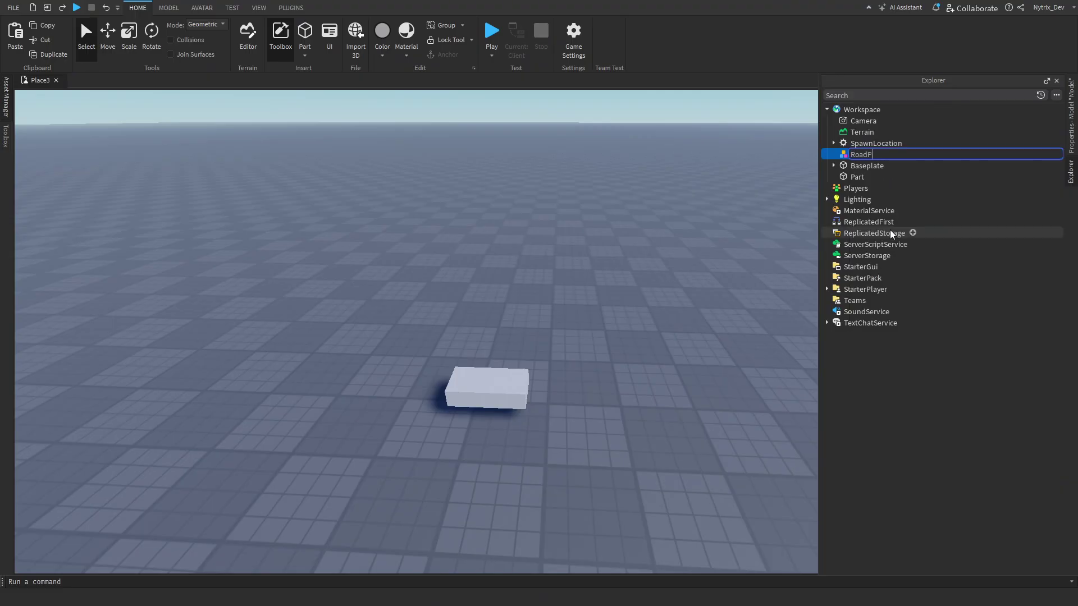
type("iecec")
key("Return")
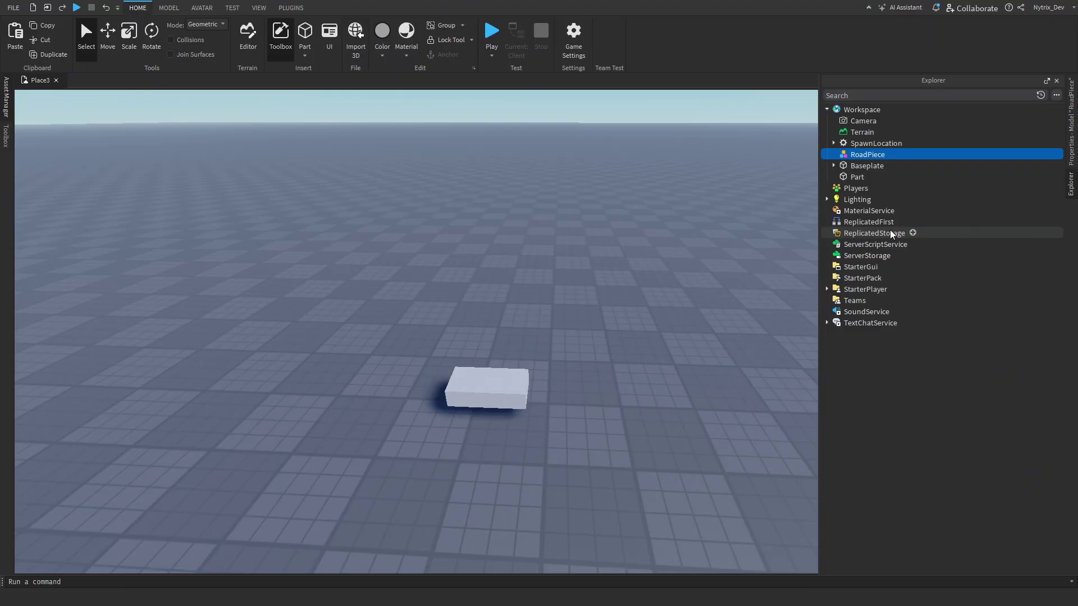
Step: Rename the new part as Main
left_click(853, 177)
left_click(851, 177)
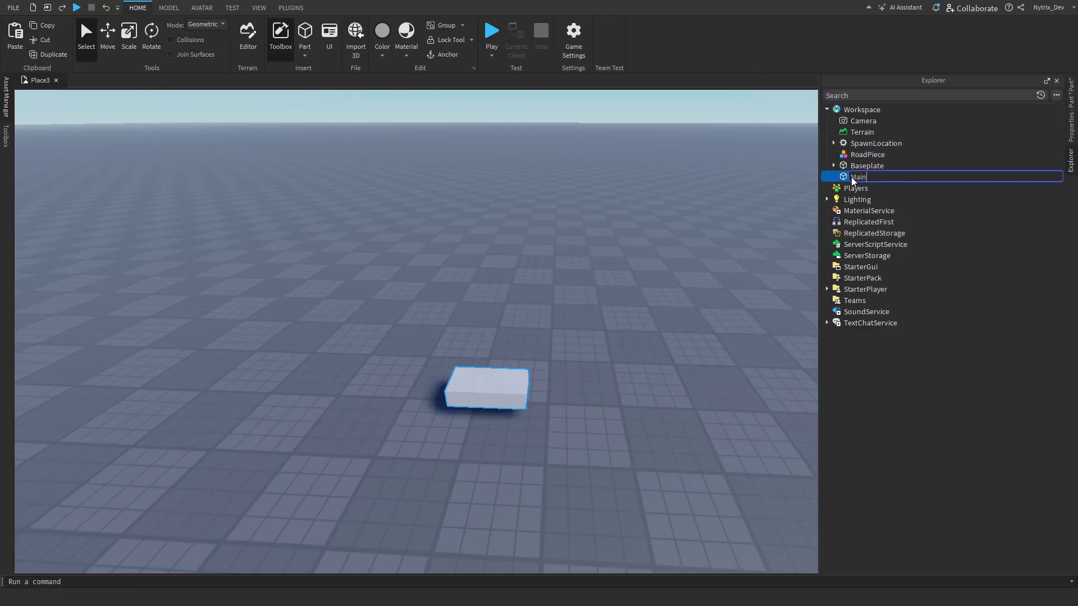
key("Return")
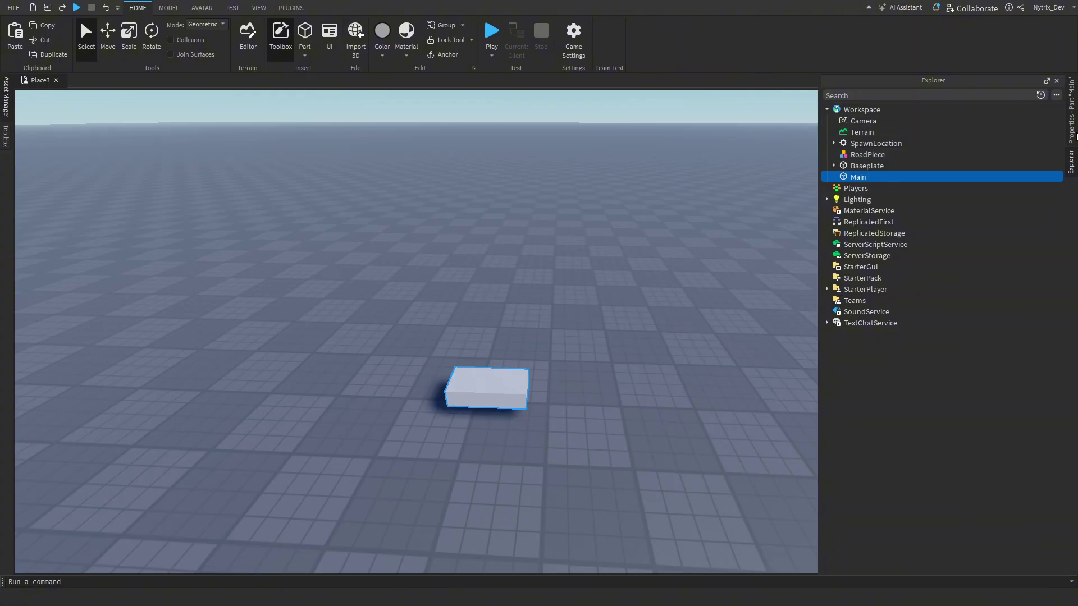
Step: Anchor the Main part
left_click(1070, 113)
scroll(1011, 168, "down", 5)
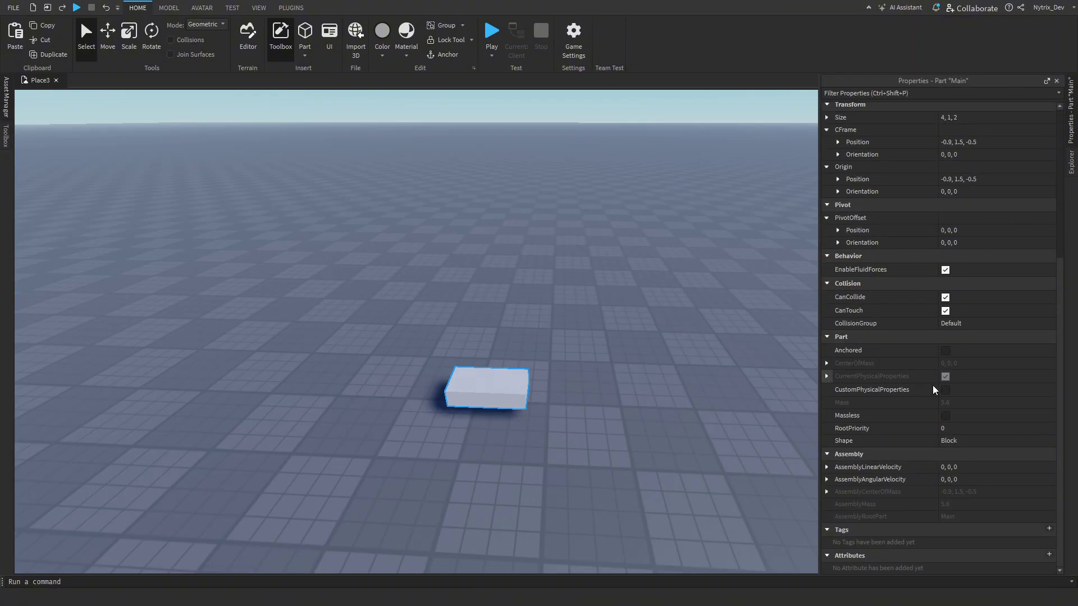
left_click(945, 350)
Step: Set the Main part's BrickColor to Really black and its material to Asphalt
scroll(948, 314, "up", 1)
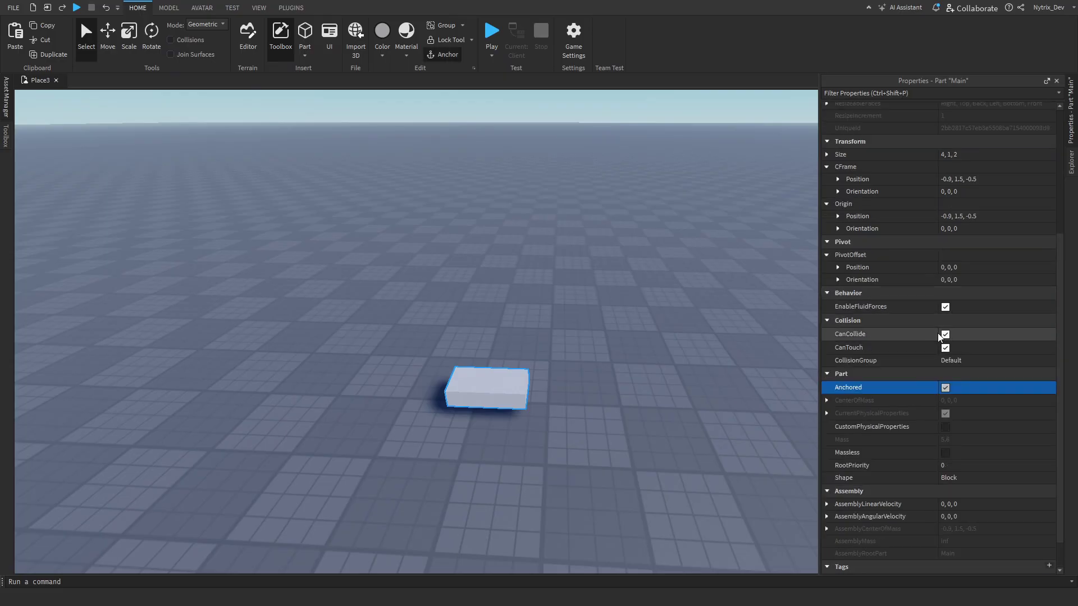
scroll(940, 325, "up", 5)
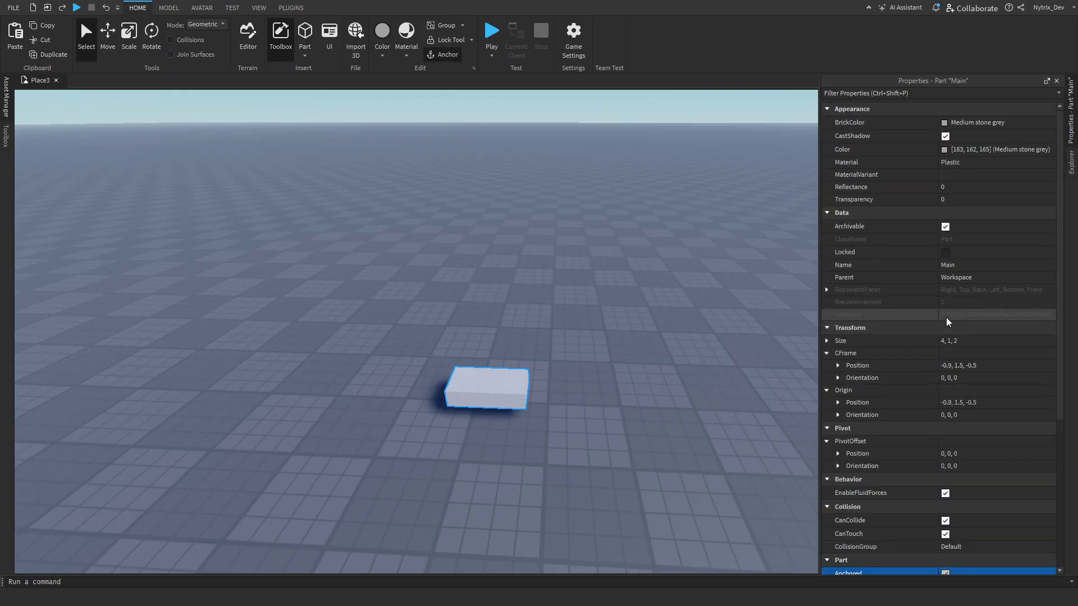
left_click(954, 123)
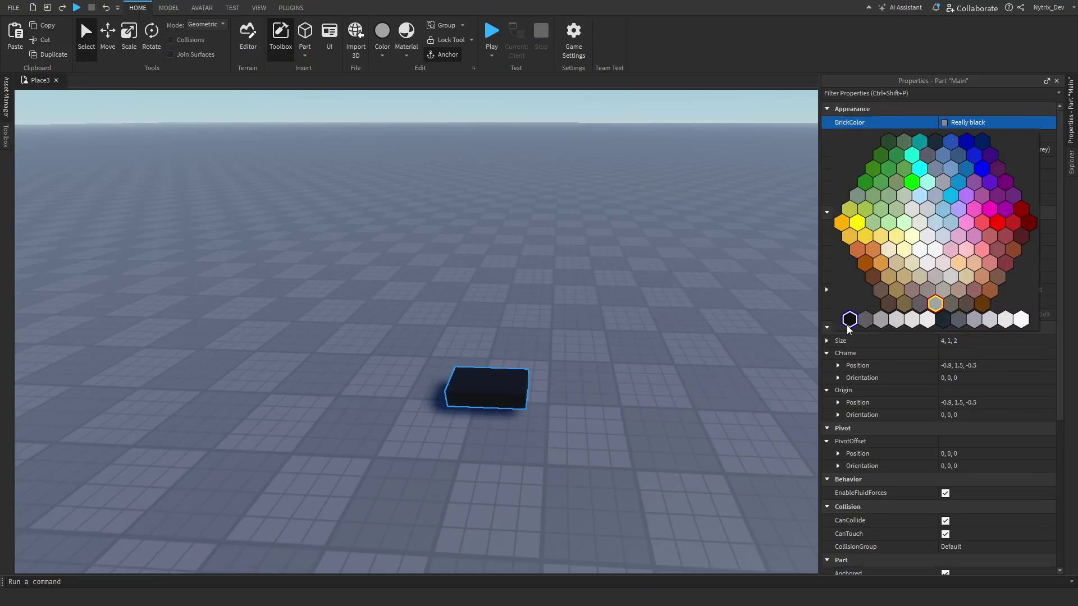
left_click(849, 319)
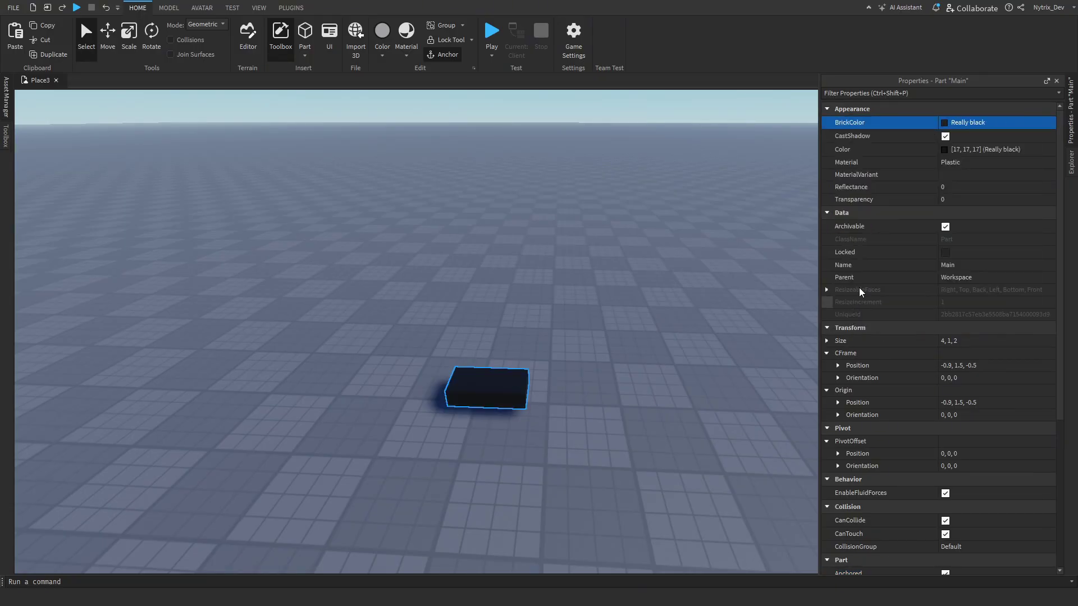
left_click(954, 163)
left_click(955, 162)
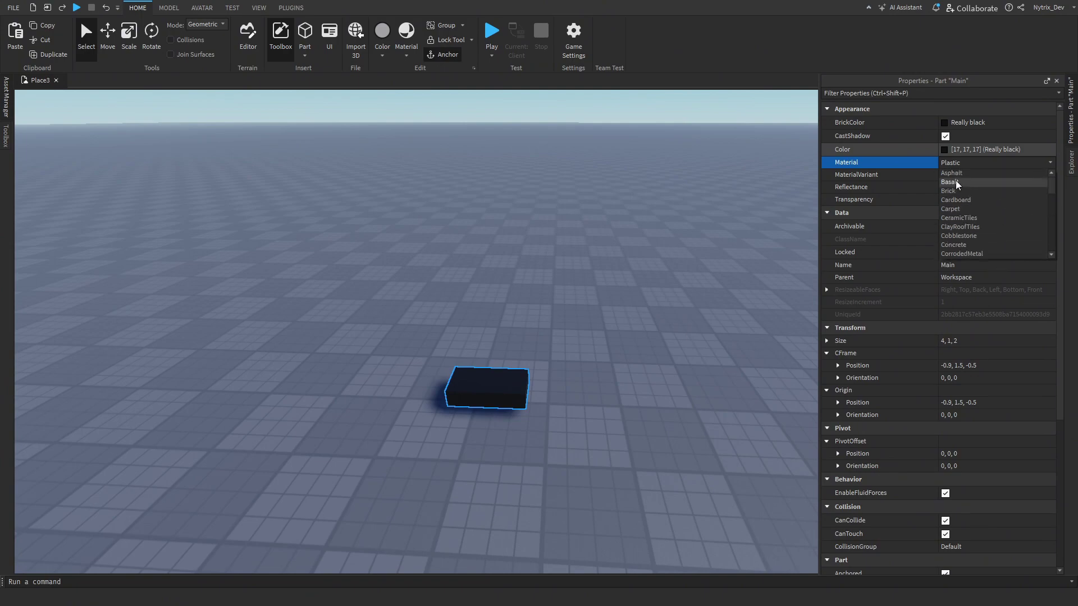
left_click(954, 174)
Step: Scale the Main part along its X axis into a long, narrow strip
right_click_drag(558, 361, 527, 398)
scroll(552, 366, "up", 4)
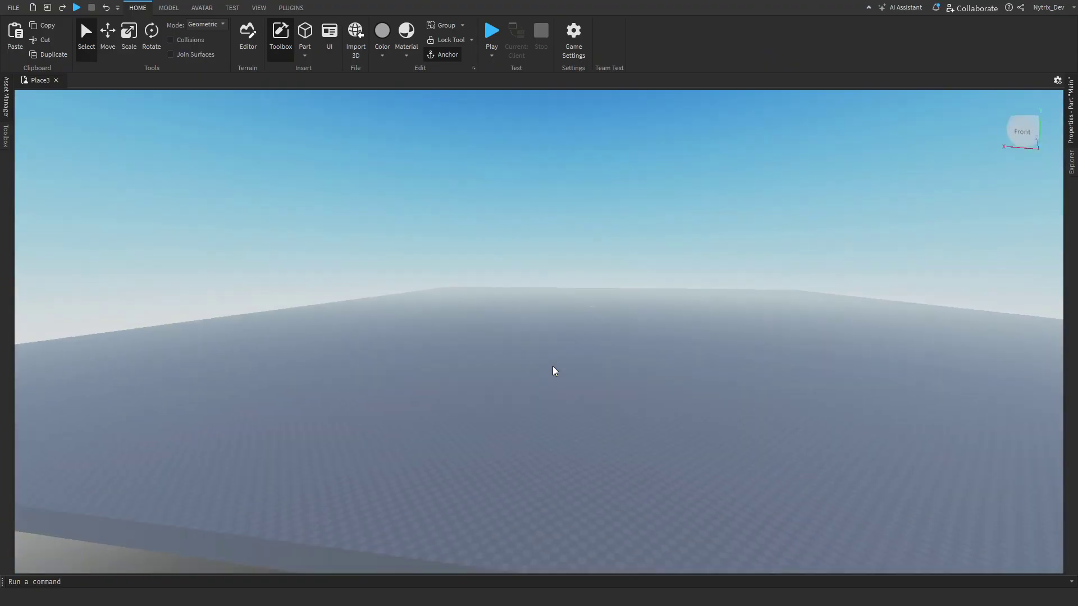
key("w")
key("f")
key("w")
scroll(626, 389, "down", 10)
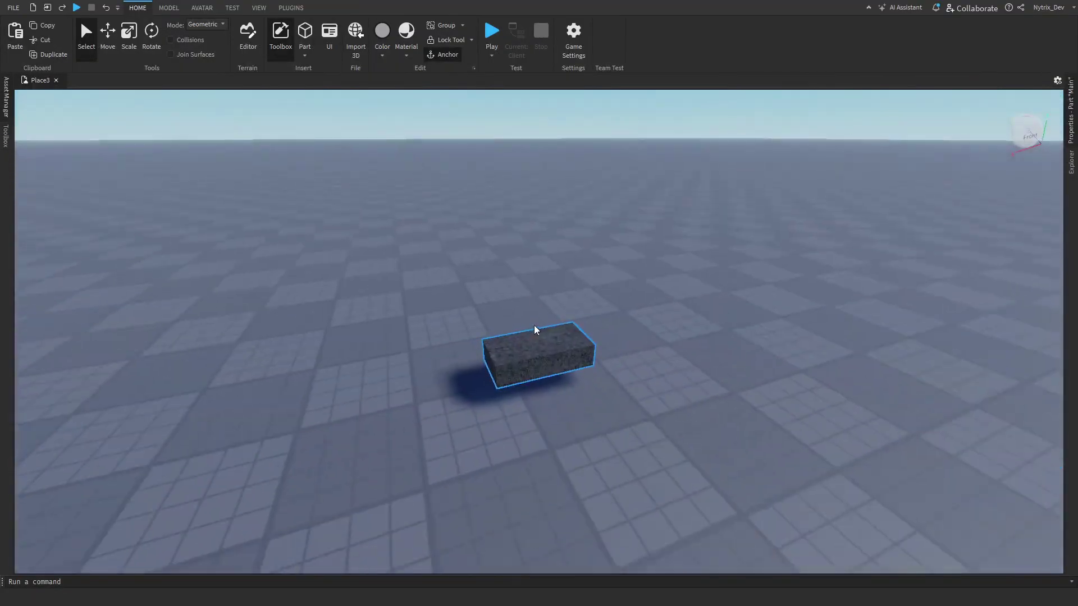
scroll(568, 339, "up", 8)
scroll(558, 319, "up", 10)
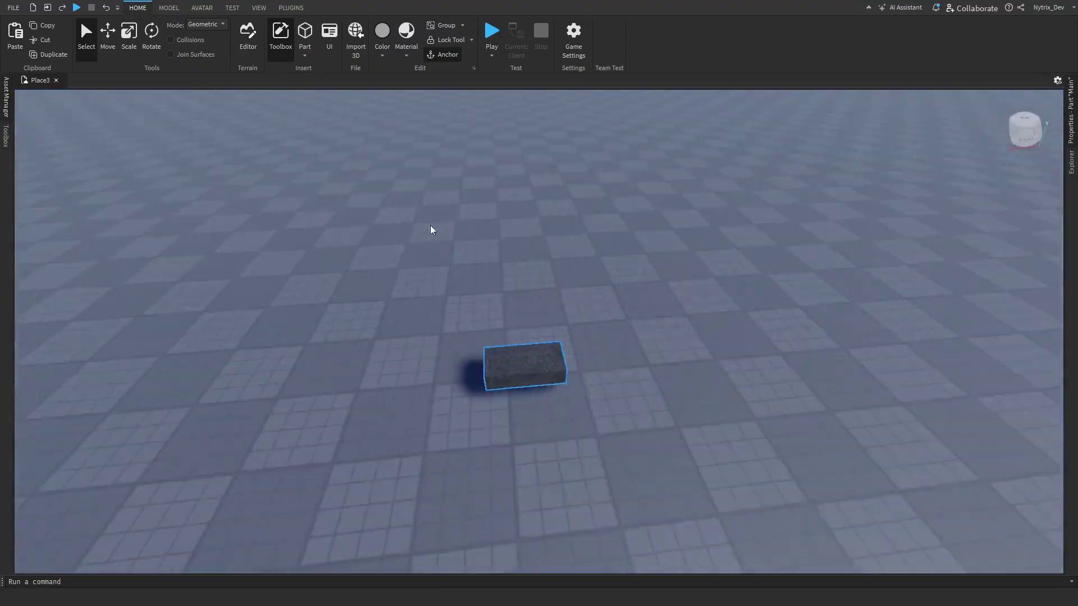
scroll(431, 230, "up", 3)
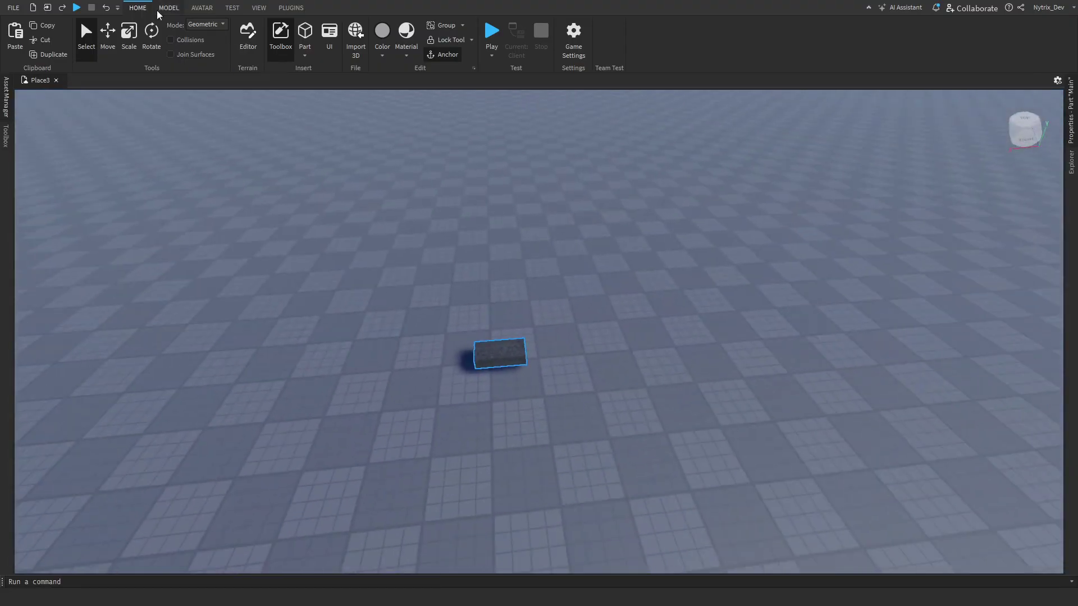
left_click_drag(549, 349, 746, 269)
Step: Widen the strip along its Z axis into a road-wide slab about 64.6 studs across
scroll(594, 229, "up", 5)
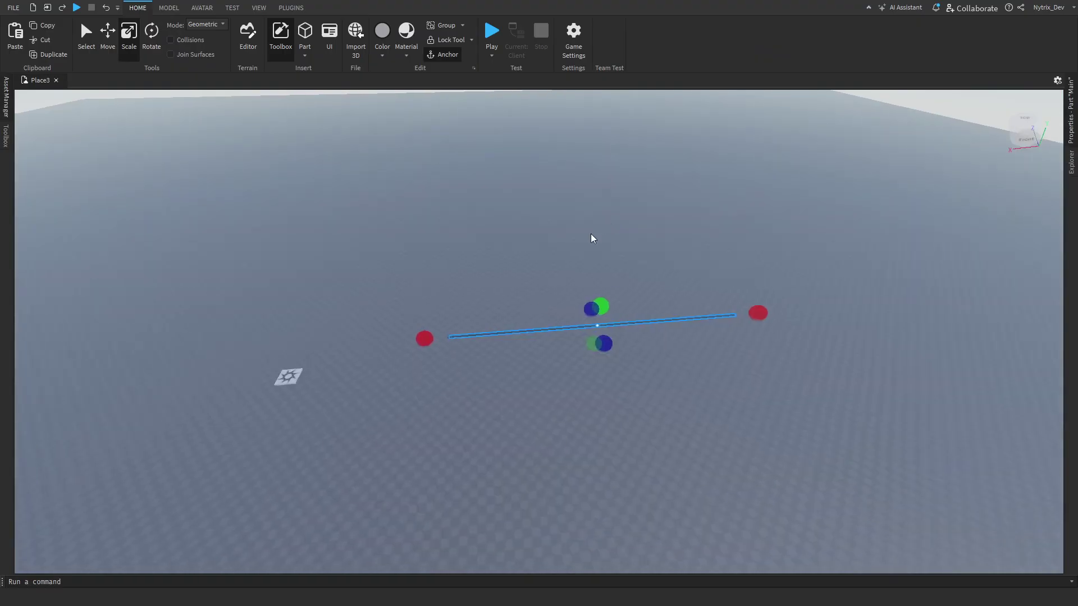
scroll(580, 278, "up", 5)
scroll(580, 278, "down", 5)
right_click_drag(580, 279, 580, 278)
left_click_drag(558, 275, 486, 259)
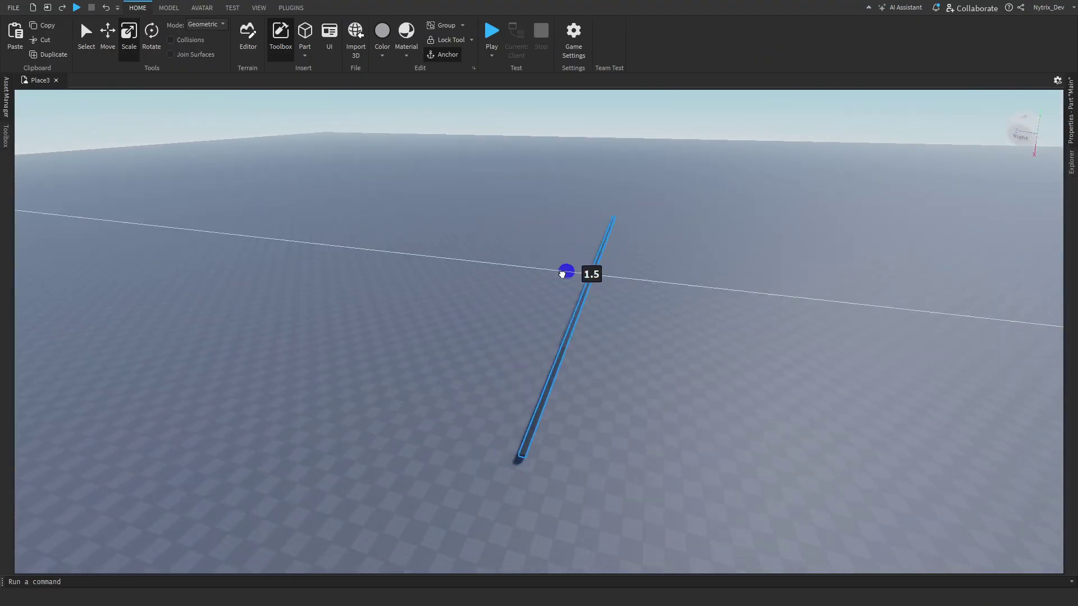
key("d")
left_click_drag(627, 277, 651, 278)
Step: Extend the road slab along its X axis to about 299 studs long
right_click_drag(637, 281, 598, 292)
key("s")
key("d")
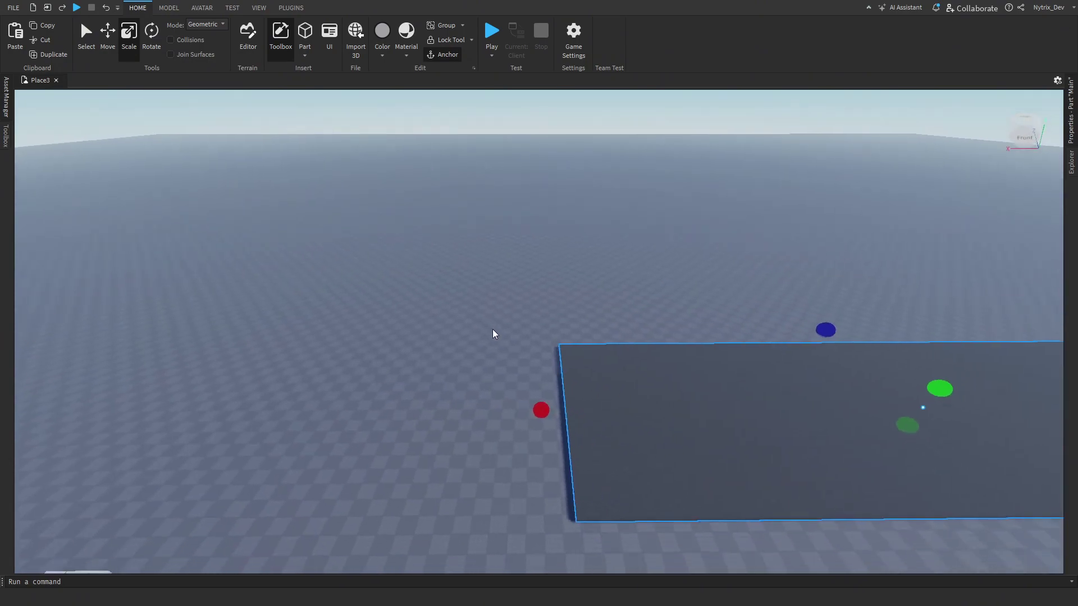
key("q")
key("s")
key("d")
left_click_drag(913, 339, 1039, 328)
Step: Reposition the road slab so that it rests on the baseplate, at about -144, 0.5, 17
key("d")
key("s")
key("a")
key("d")
key("w")
key("a")
left_click_drag(567, 374, 552, 389)
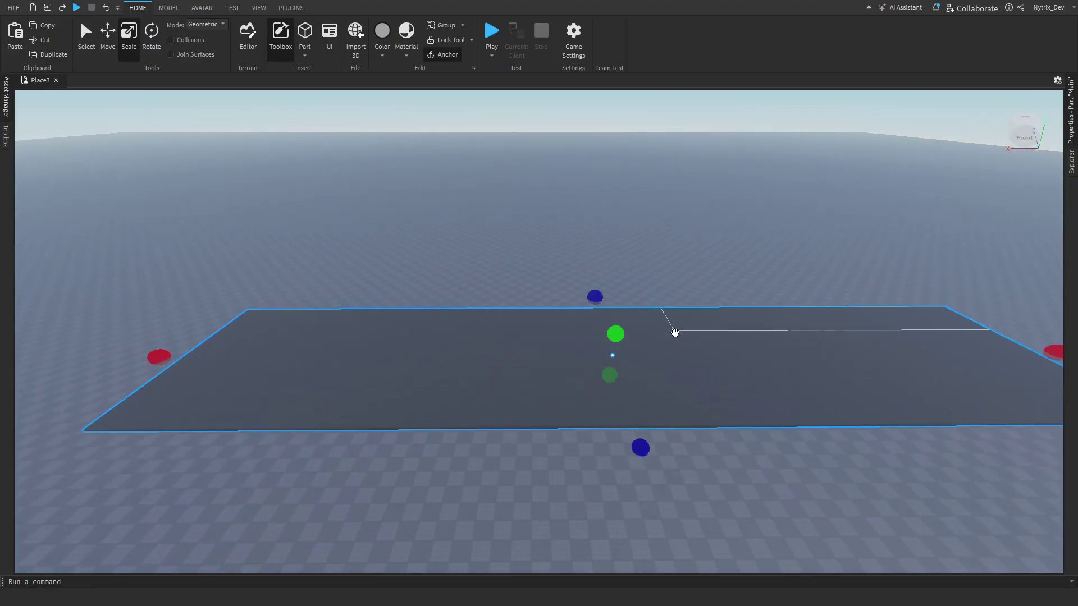
left_click_drag(609, 315, 577, 368)
right_click_drag(545, 374, 570, 351)
key("w")
key("q")
key("q")
key("e")
left_click_drag(787, 269, 1017, 180)
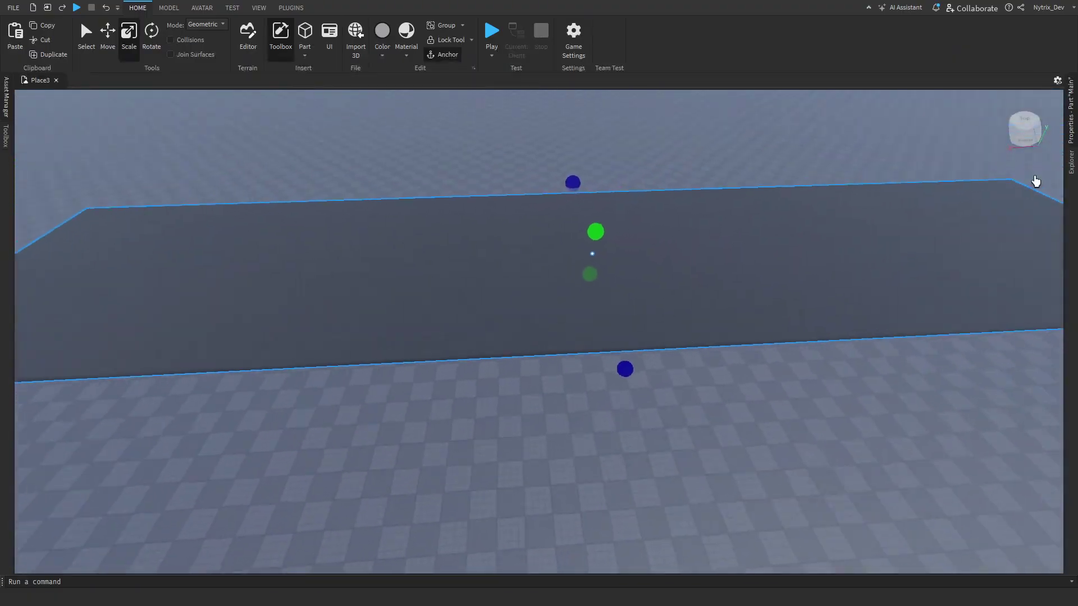
Step: Place the Main part inside the RoadPiece model, and check its parent in its properties
left_click(1069, 163)
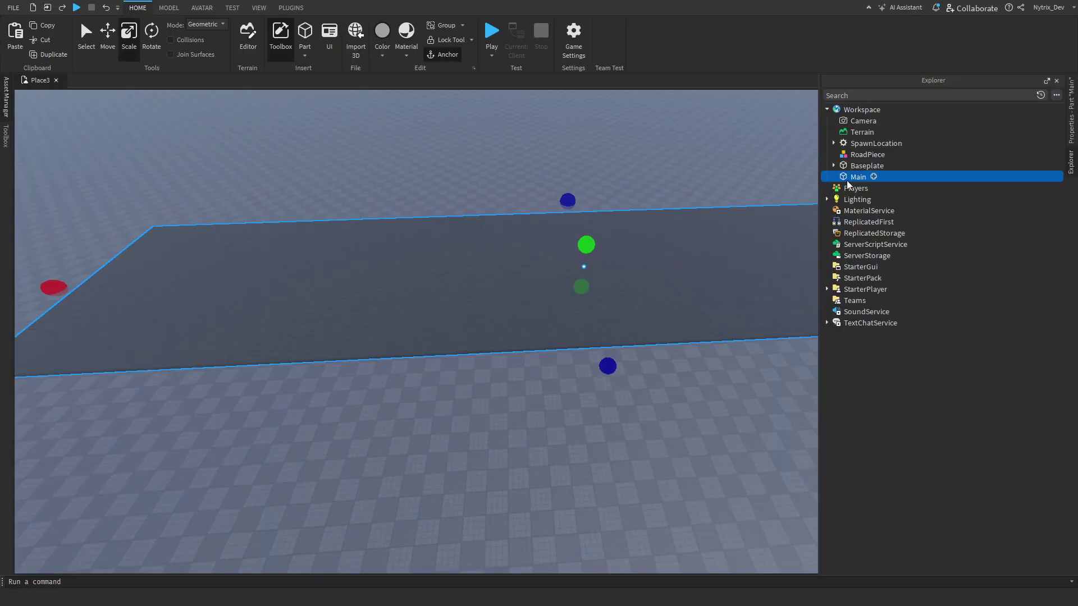
left_click(1071, 138)
scroll(1000, 219, "down", 2)
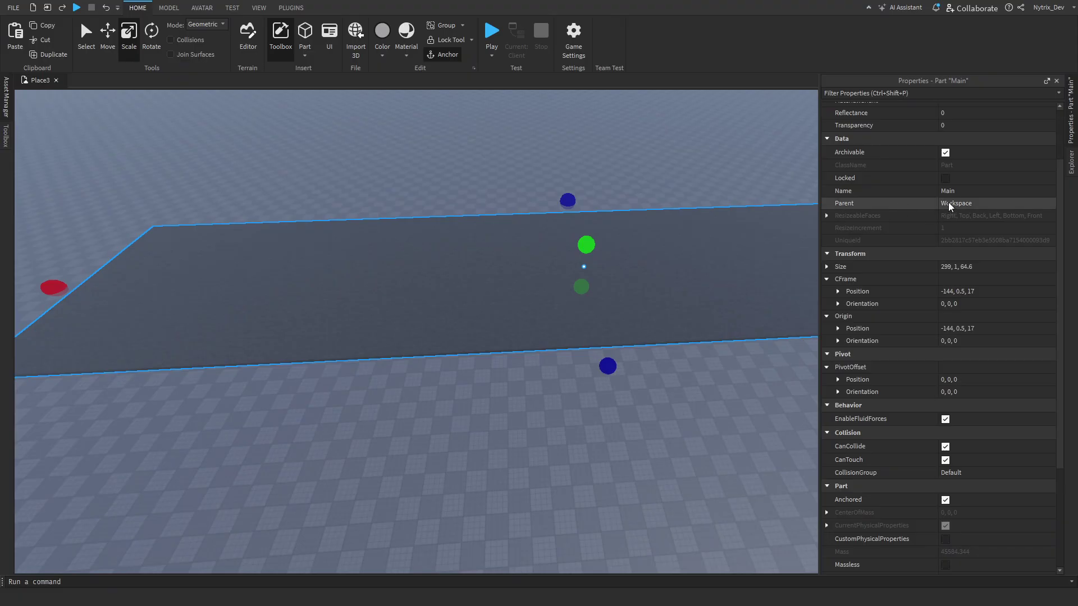
left_click(962, 201)
left_click(1069, 165)
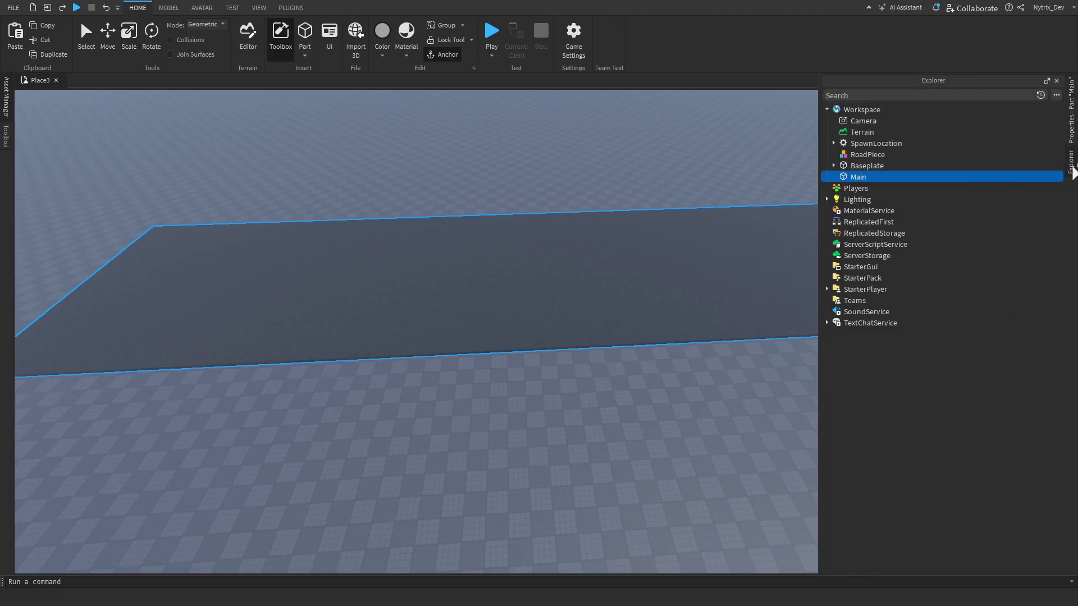
left_click_drag(927, 179, 867, 161)
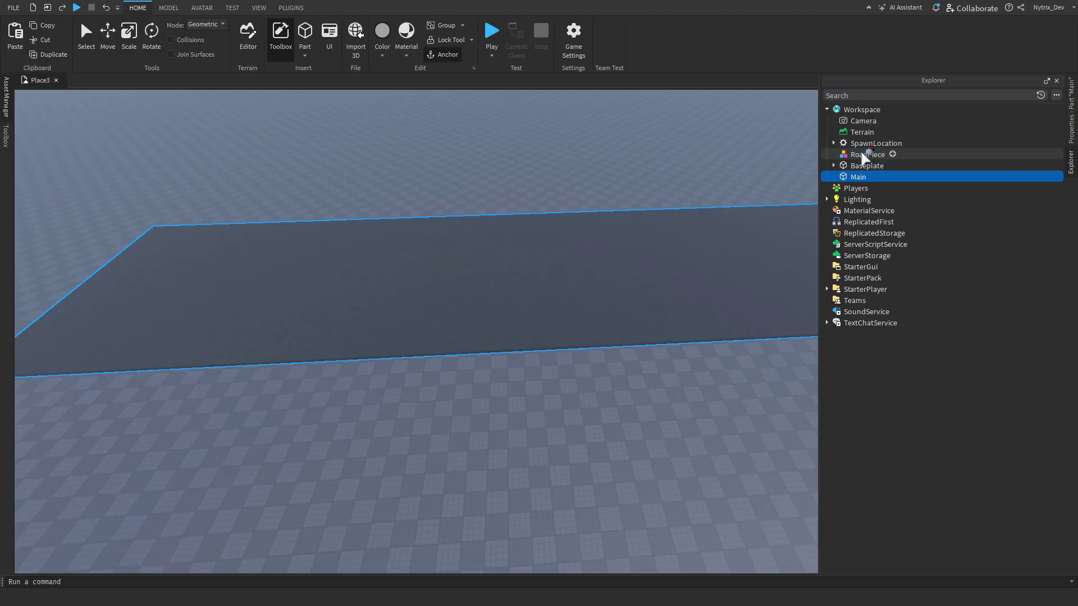
mouse_move(864, 158)
left_mouse_down()
mouse_move(830, 157)
mouse_move(867, 161)
left_mouse_up()
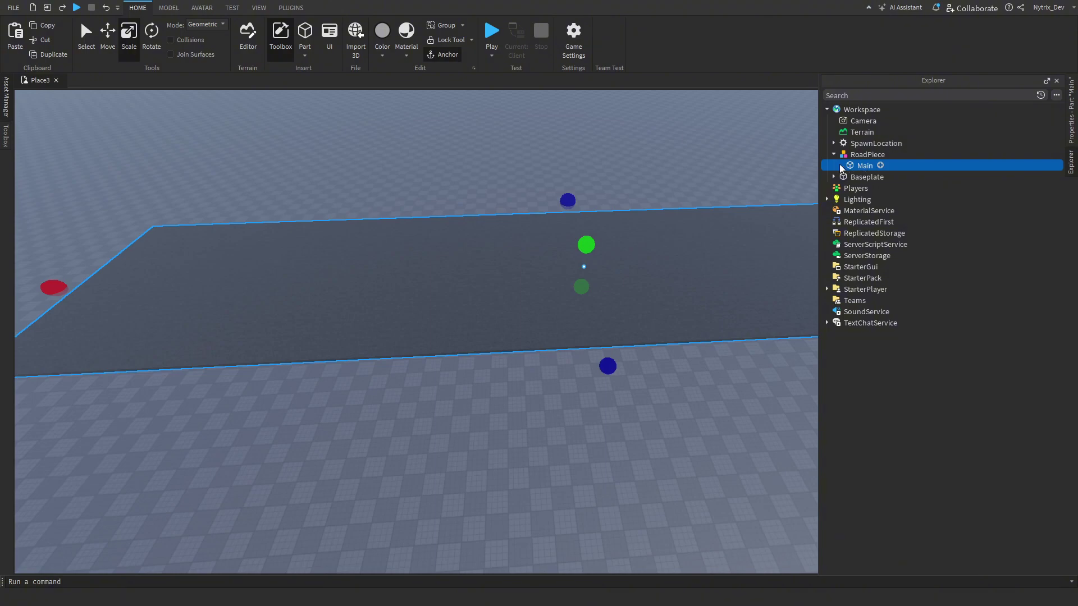
left_click(1069, 133)
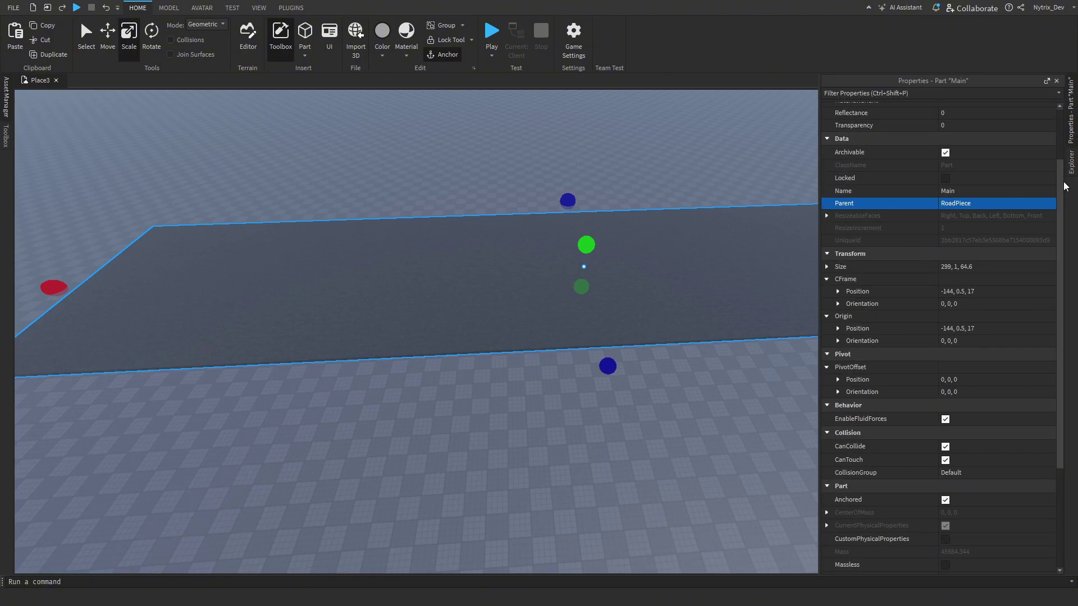
Step: Collapse the RoadPiece model in the hierarchy and insert a new Part directly under Workspace
left_click(1070, 165)
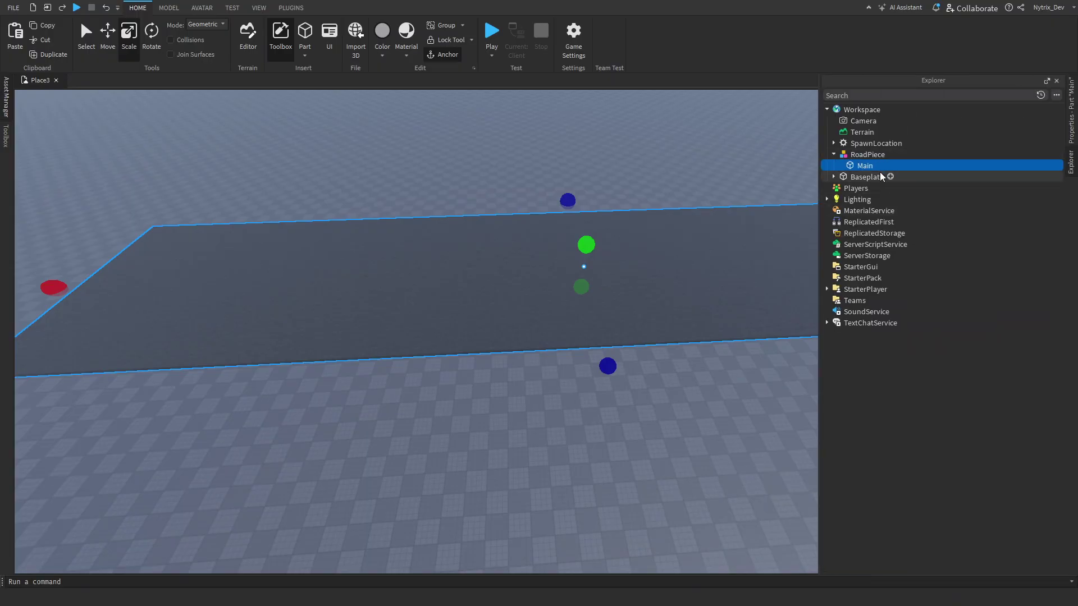
left_click(834, 155)
left_click(877, 110)
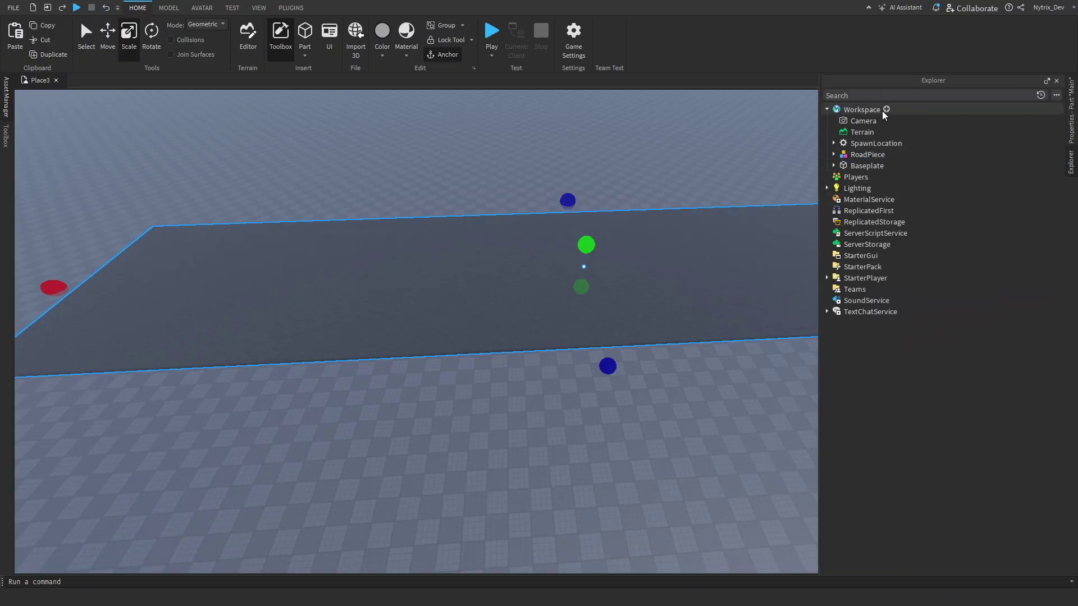
left_click(888, 110)
type("part")
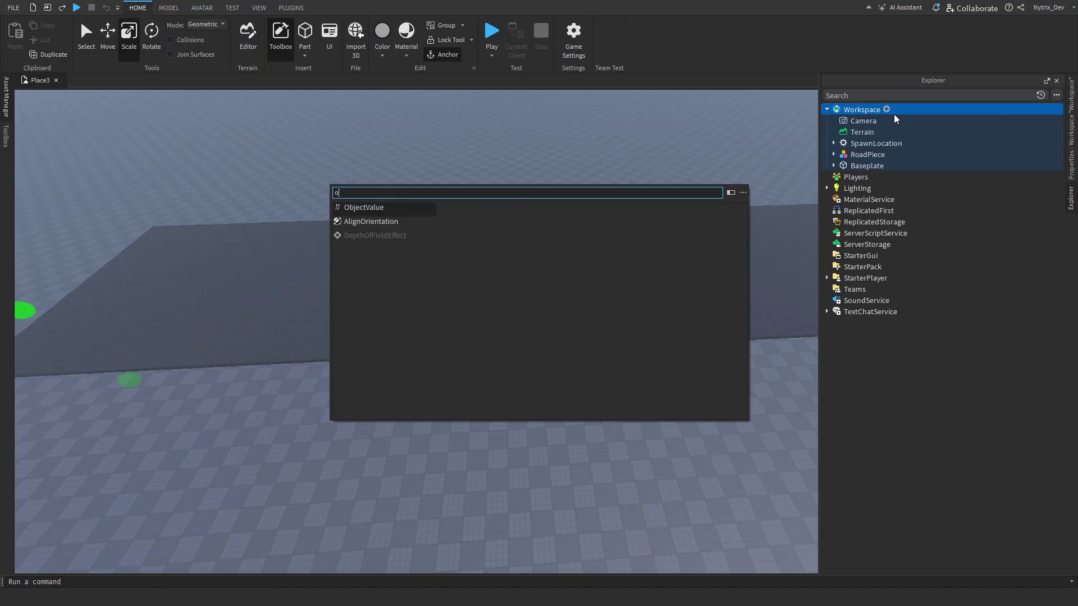
key("Return")
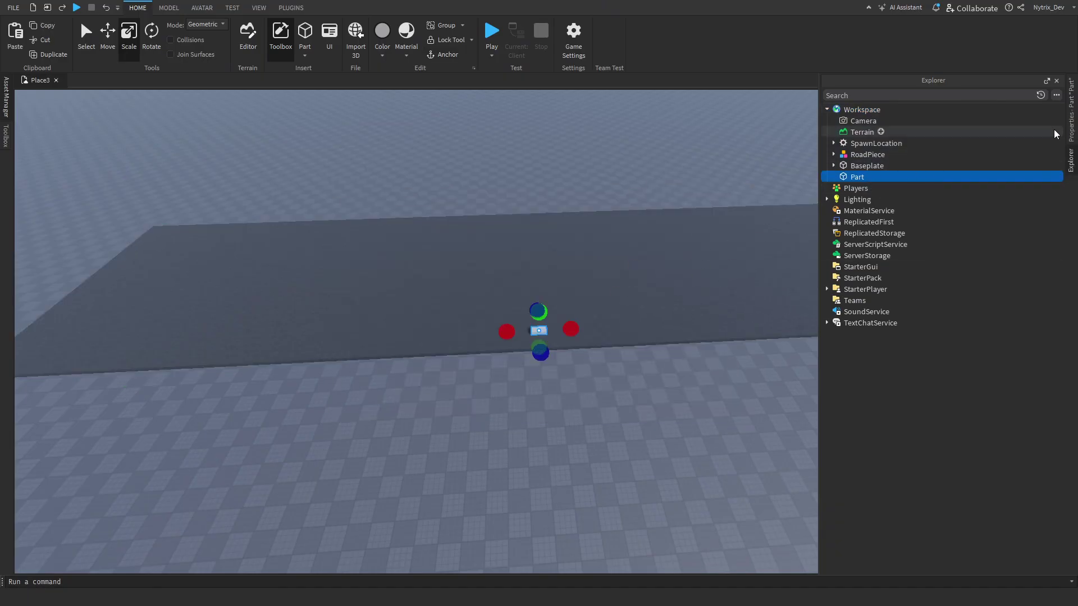
Step: Set the new part's BrickColor to Deep orange and its material to Asphalt
left_click(1072, 130)
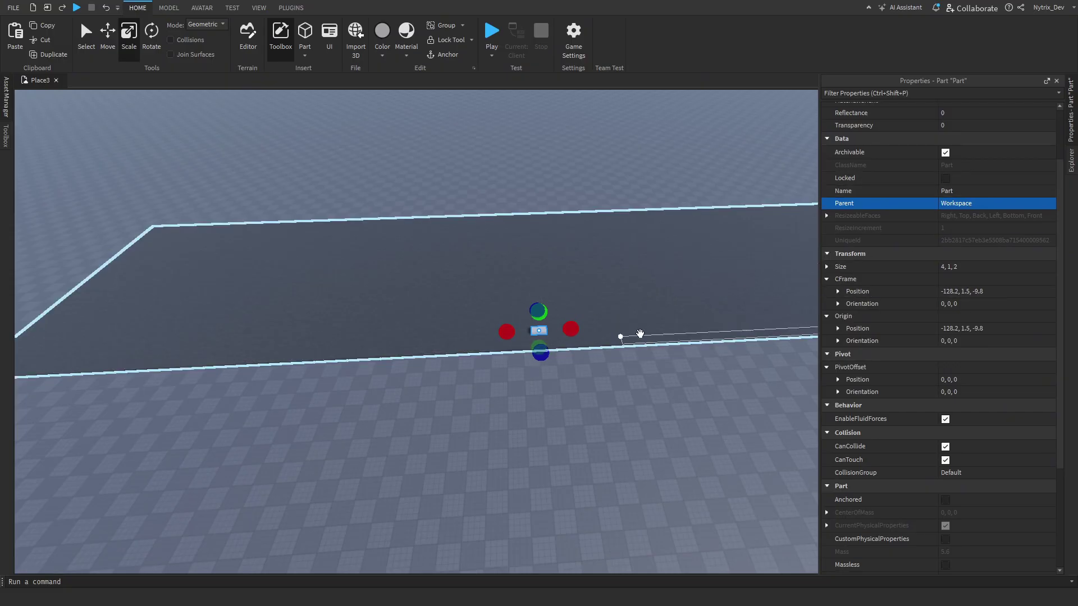
scroll(945, 235, "up", 3)
left_click(963, 123)
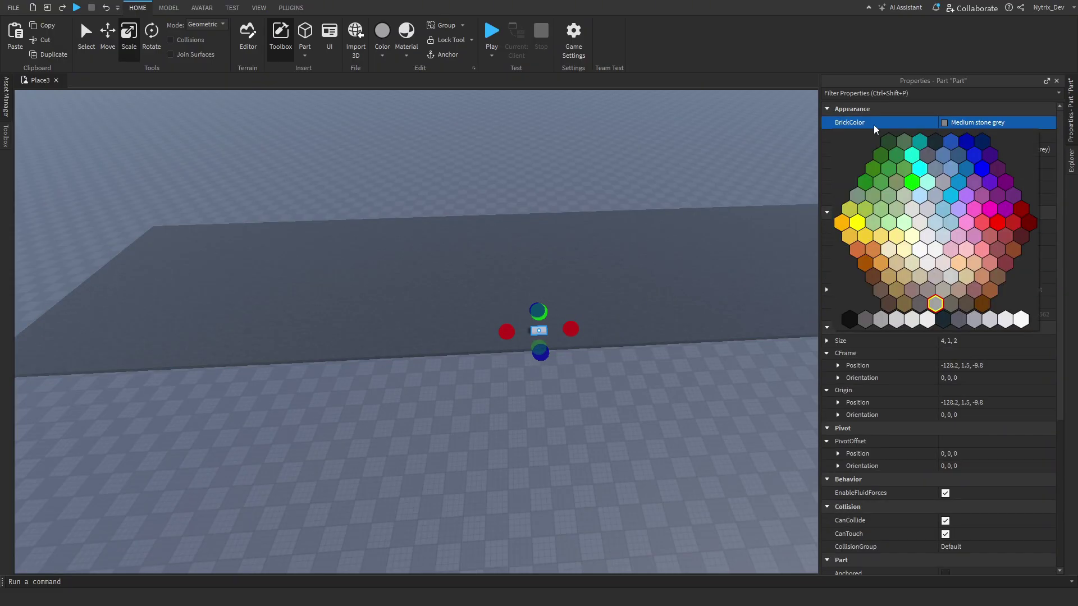
left_click(843, 221)
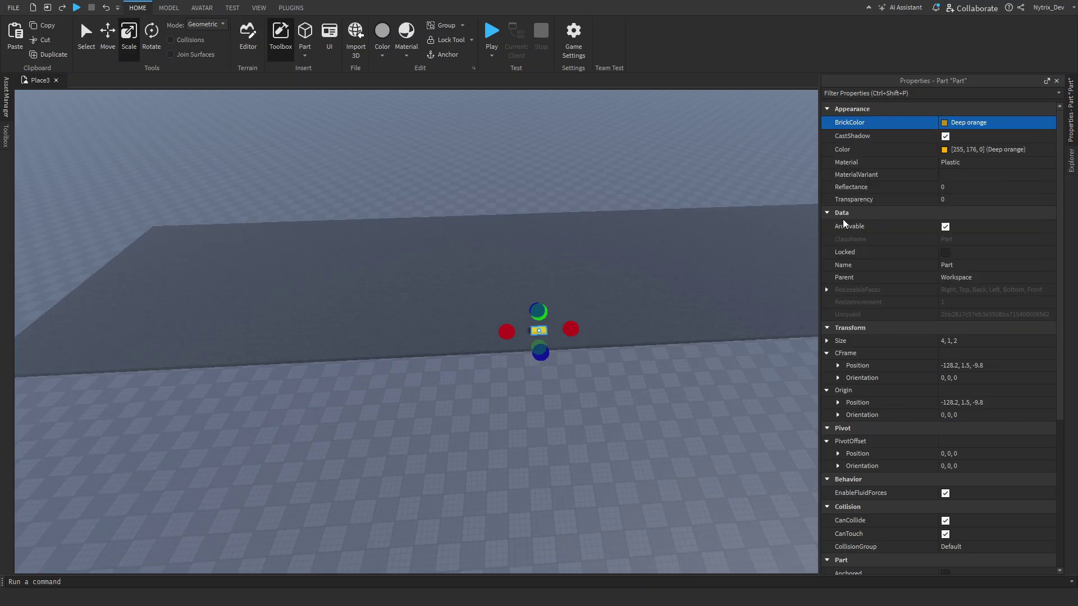
left_click(986, 163)
left_click(986, 162)
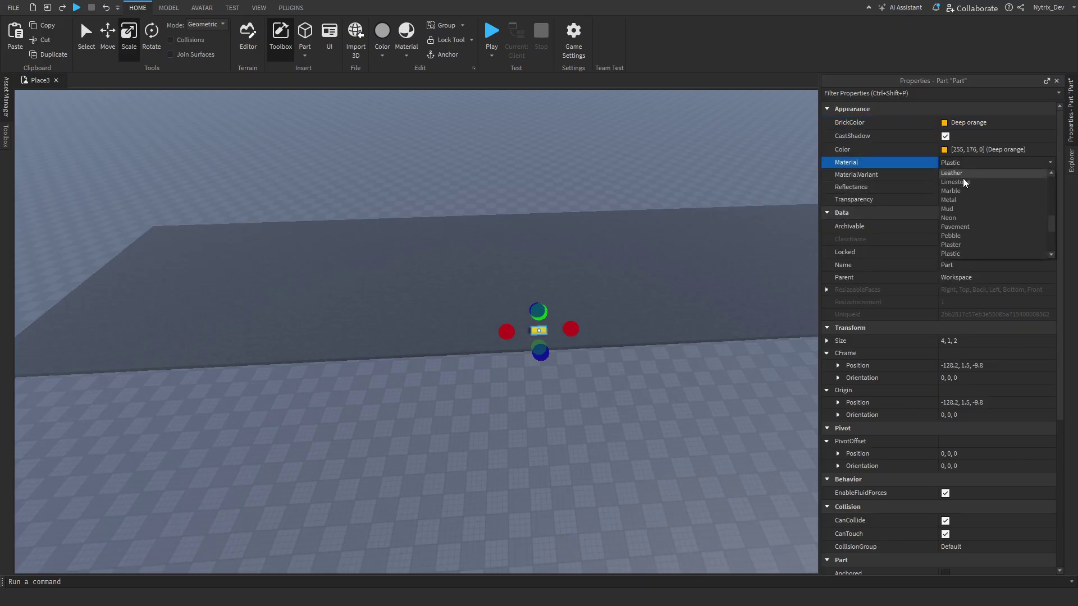
left_click(952, 173)
Step: Scale the yellow part down to 1.4 studs wide along X and 0.5 studs high
right_click_drag(638, 299, 626, 305)
scroll(584, 326, "up", 3)
left_click_drag(583, 326, 592, 323)
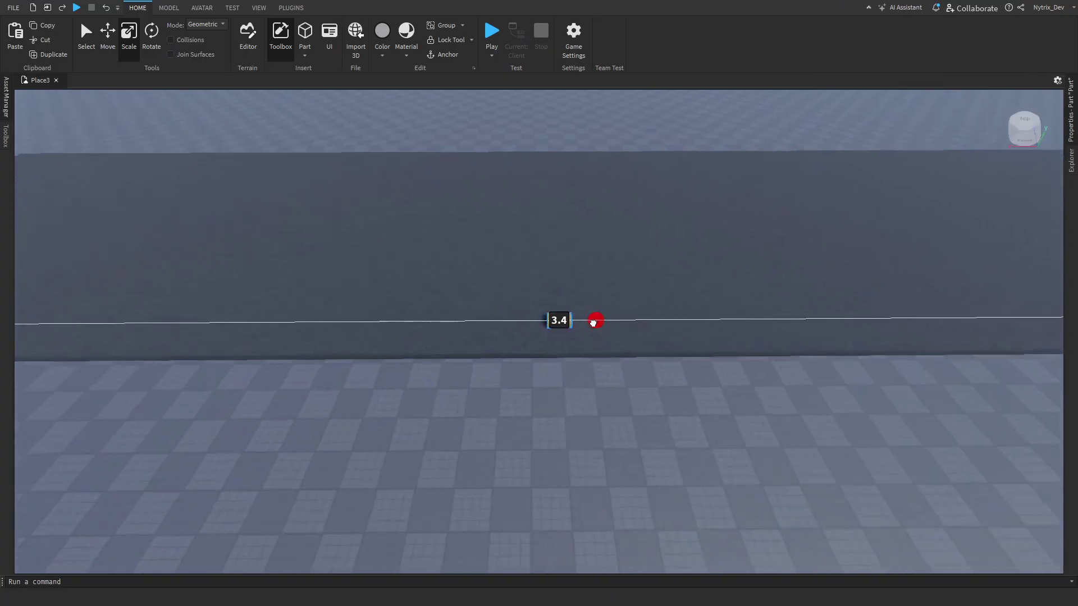
scroll(593, 323, "up", 6)
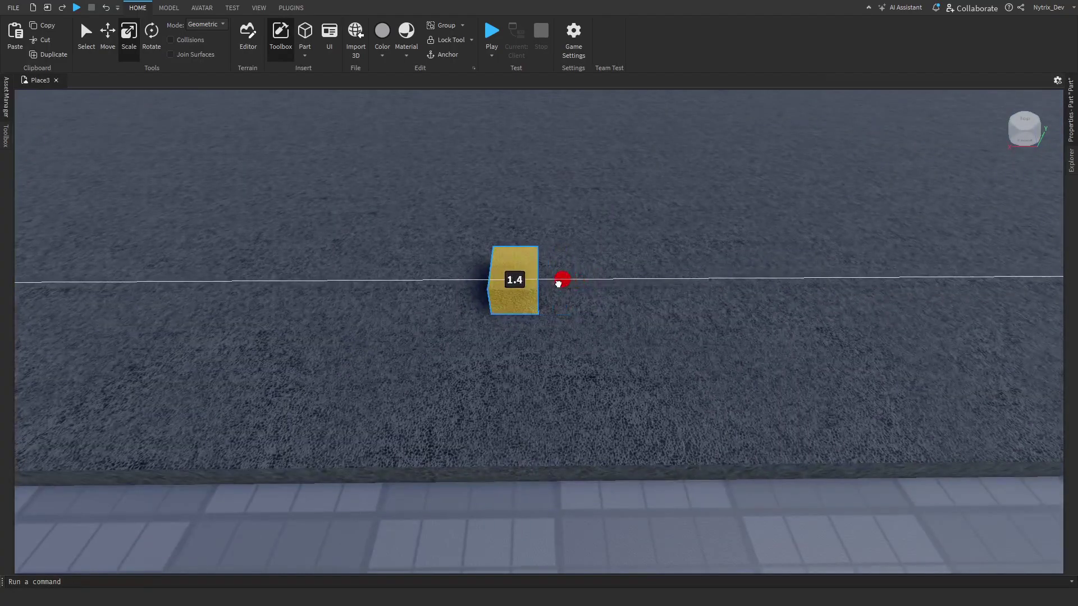
scroll(558, 283, "up", 4)
right_click_drag(558, 283, 548, 278)
left_click_drag(527, 227, 532, 262)
Step: Stretch the yellow part along Z to both long edges of the road slab, making a 64.6-stud line
right_click_drag(532, 262, 578, 326)
scroll(578, 326, "down", 3)
left_click_drag(608, 325, 460, 456)
scroll(505, 459, "up", 5)
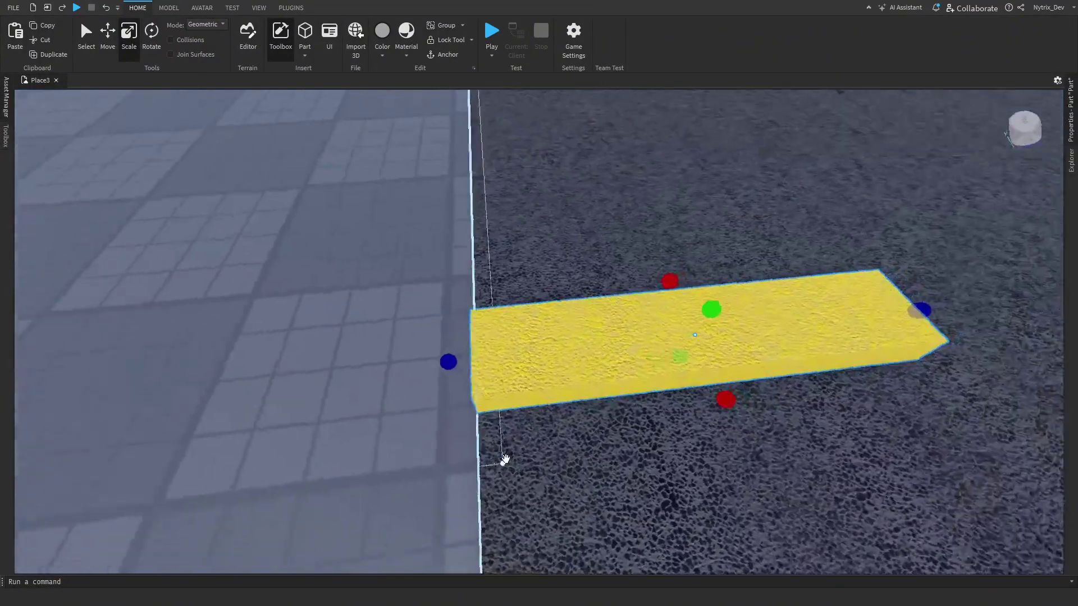
scroll(505, 459, "down", 8)
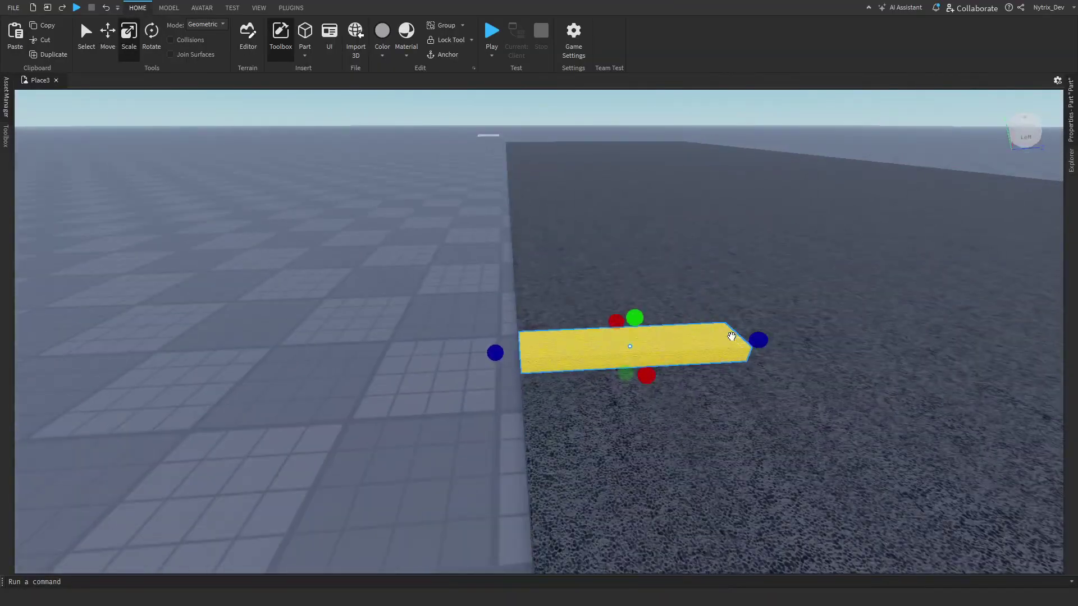
key("d")
left_click_drag(750, 335, 575, 352)
key("d")
key("w")
scroll(735, 340, "up", 2)
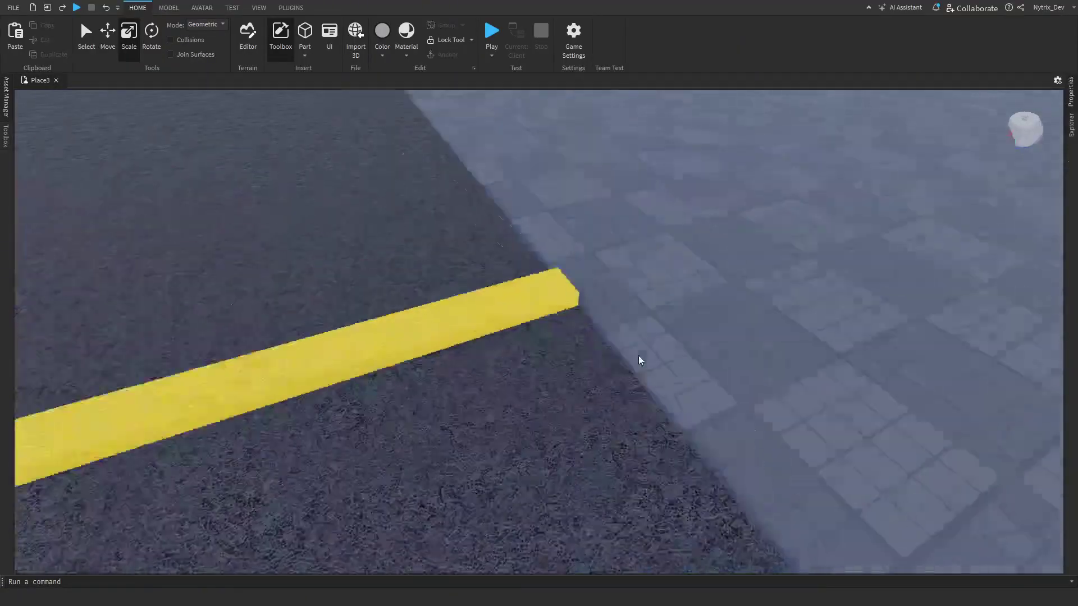
right_click_drag(638, 356, 638, 356)
scroll(638, 356, "down", 4)
left_click(534, 321)
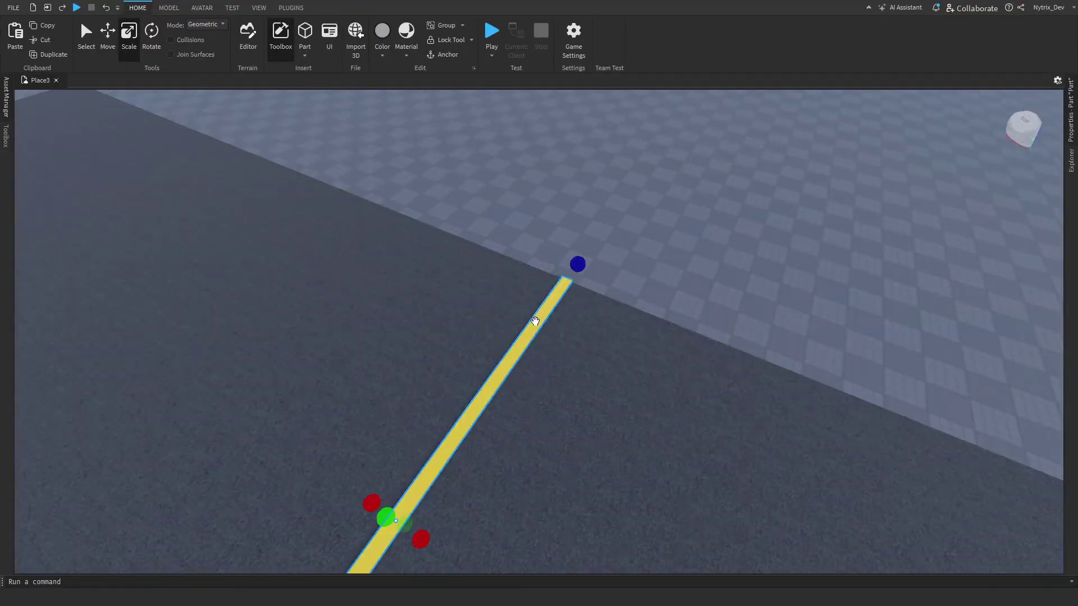
Step: Turn off CanCollide for the yellow line and deselect it
left_click(1072, 122)
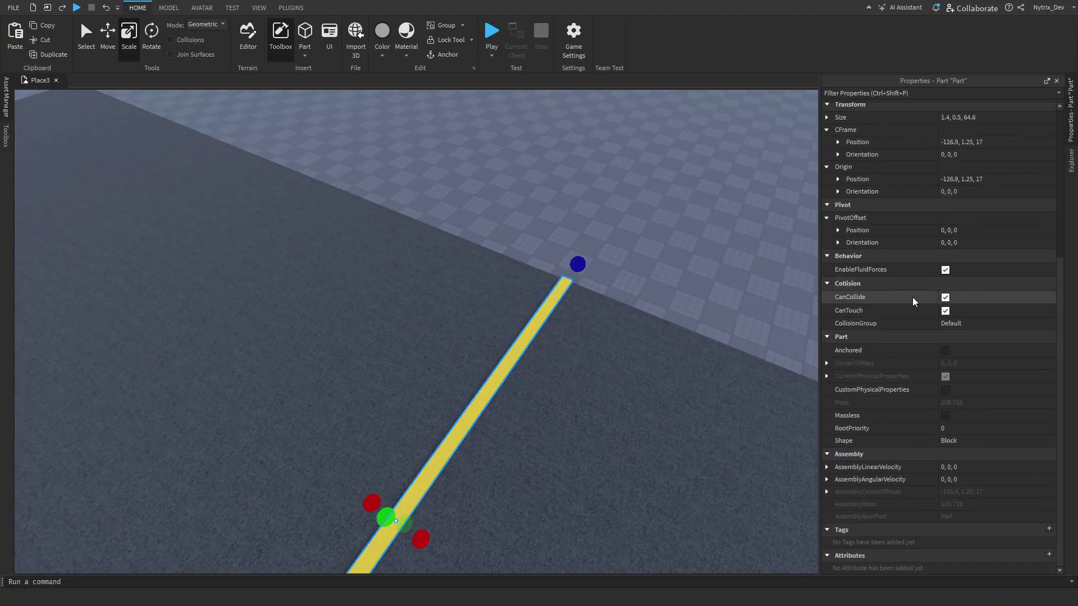
left_click(944, 297)
left_click(694, 289)
Step: Move the SpawnLocation onto the baseplate beside the road slab, close to the end of the yellow line
right_click_drag(693, 288, 570, 383)
key("w")
key("a")
key("s")
key("a")
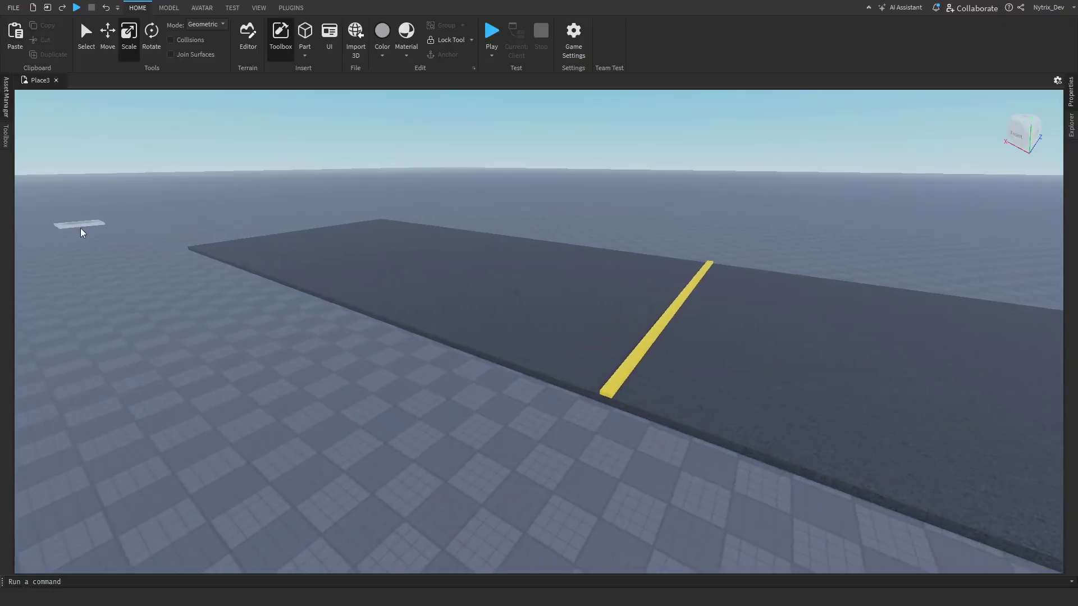
left_click_drag(81, 222, 567, 508)
Step: Playtest the place, walk the character onto the road to check the yellow line, and stop the test
left_click(503, 29)
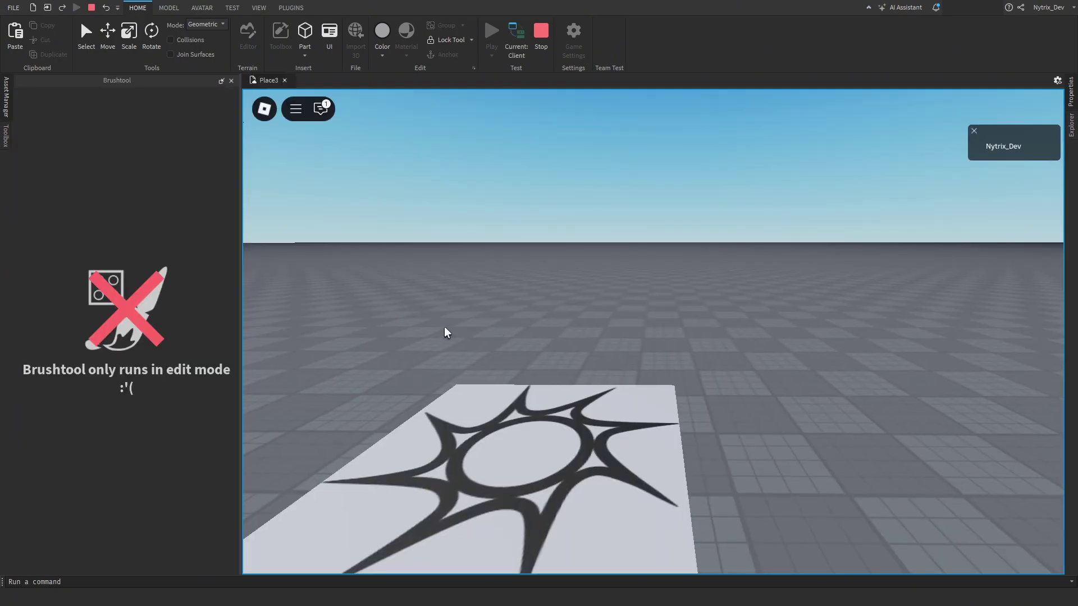
key("w")
right_click_drag(570, 325, 558, 324)
key("space")
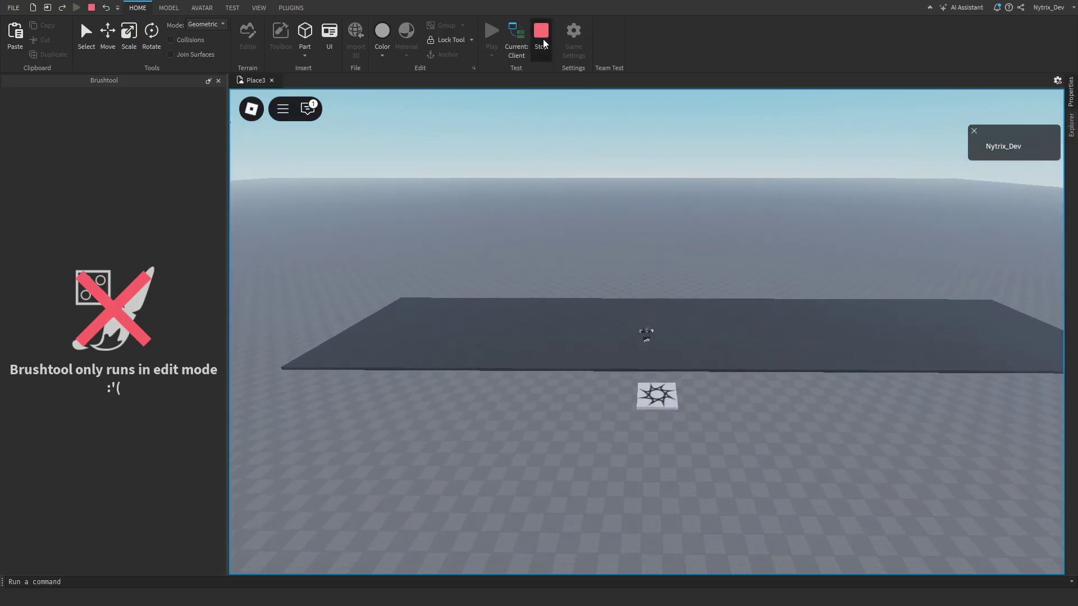
left_click(541, 35)
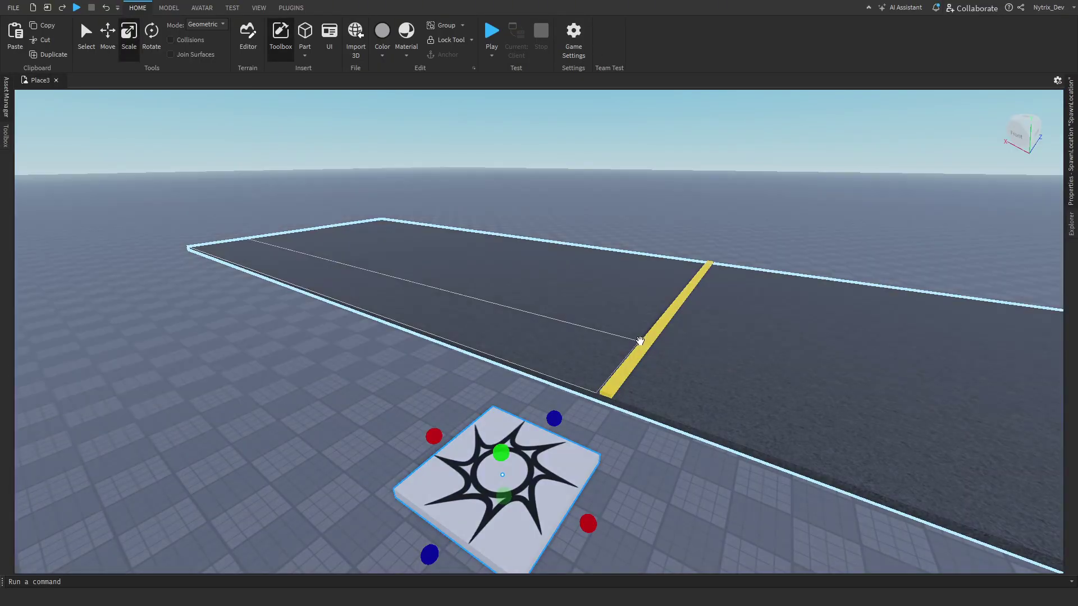
Step: Anchor the yellow line, then playtest again by walking and jumping along it, and end the test
left_click(638, 348)
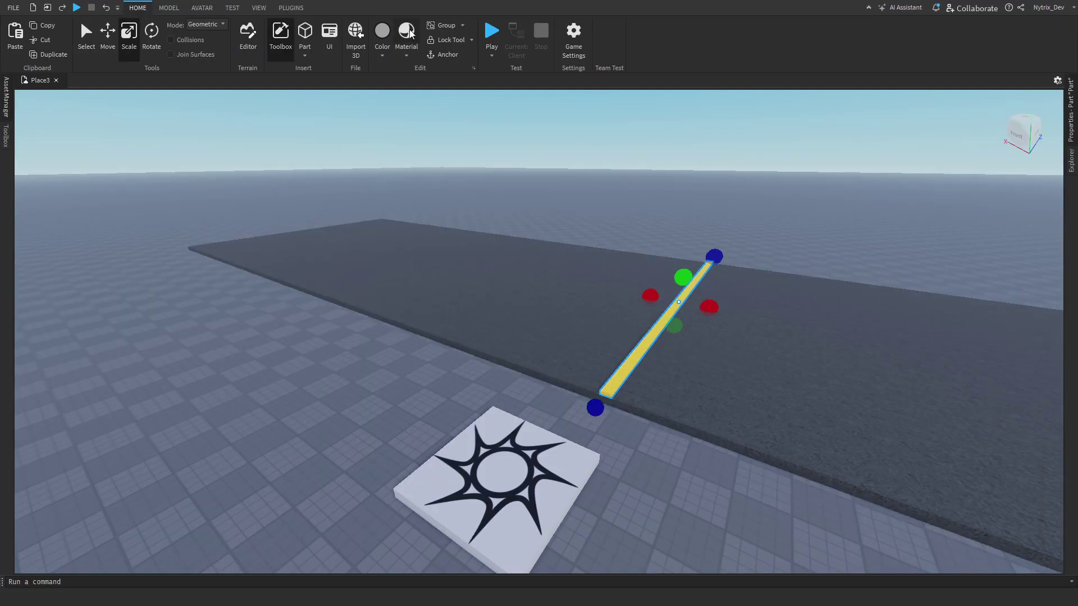
key("F5")
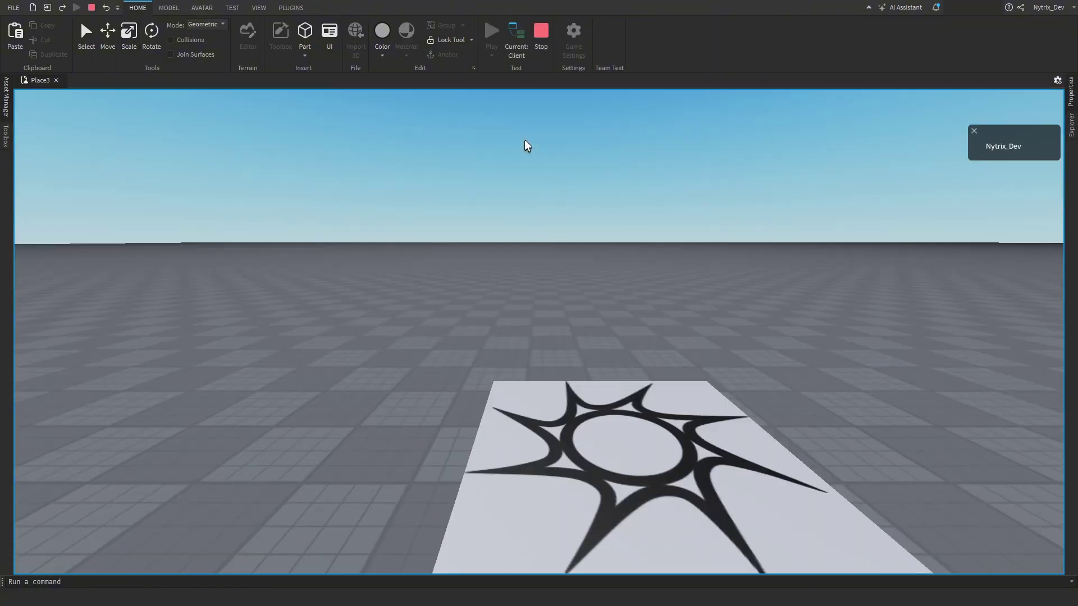
key("w")
right_click_drag(479, 210, 496, 231)
key("a")
key("d")
key("a")
key("d")
key("w")
key("a")
key("d")
key("space")
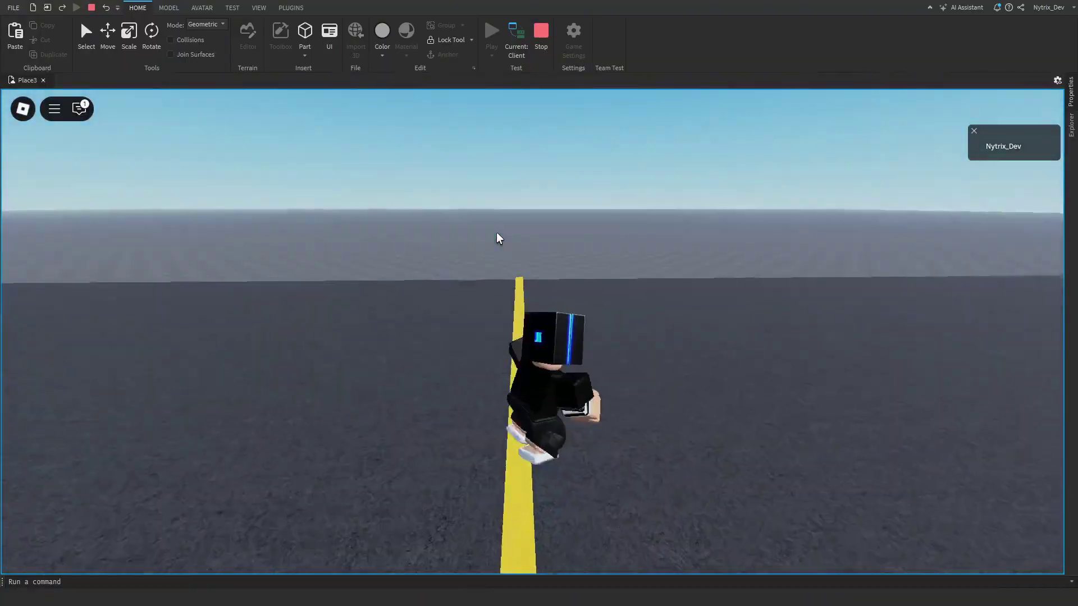
key("shift+F5")
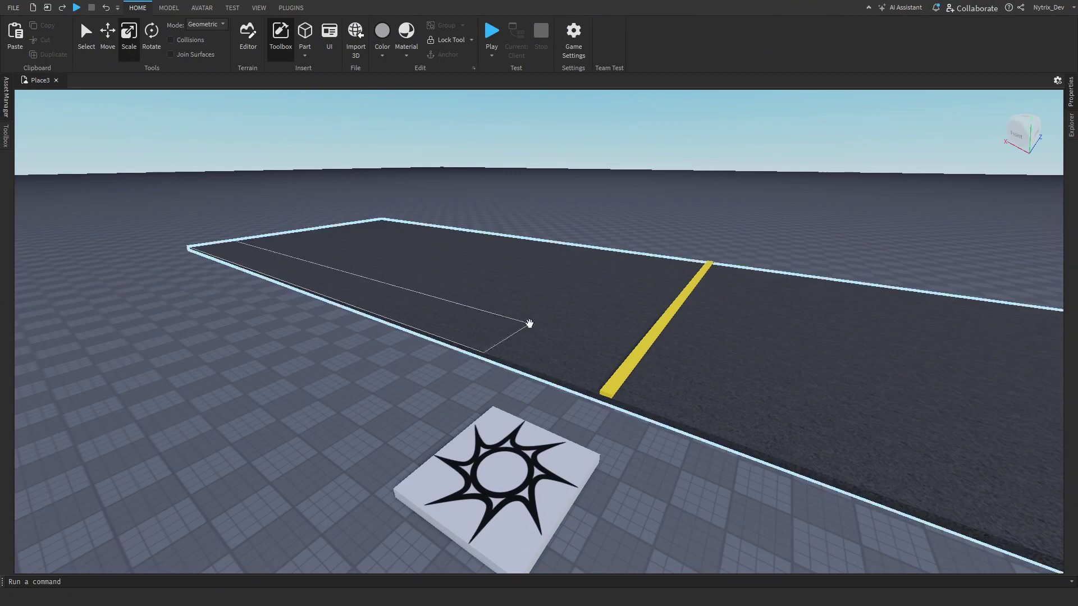
Step: Duplicate the yellow line and shift the copy slightly along X to form a double line with a narrow gap
scroll(558, 315, "up", 5)
right_click_drag(529, 323, 558, 319)
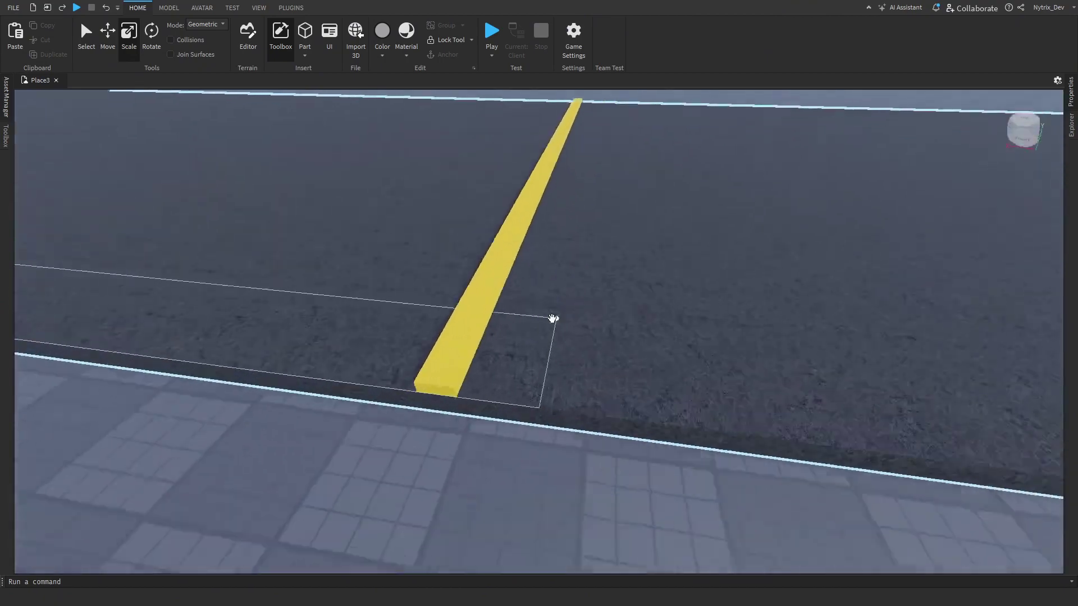
left_click(472, 317)
scroll(472, 317, "down", 5)
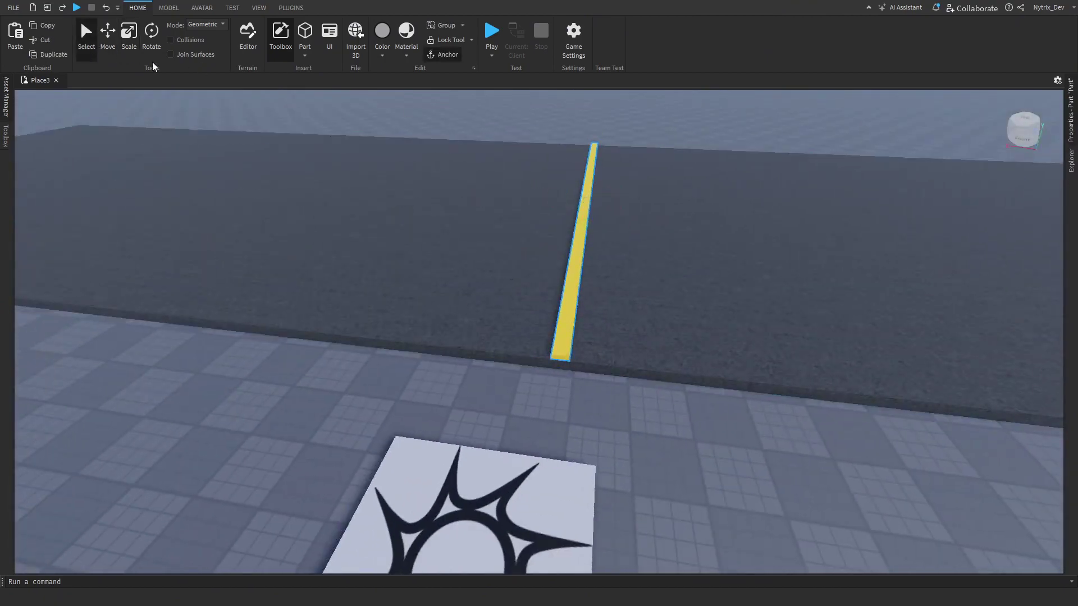
right_click_drag(457, 205, 486, 198)
left_click_drag(542, 225, 558, 223)
Step: Duplicate a yellow line again and move the copy about 19.8 studs along X, away from the double line
right_click_drag(547, 256, 599, 268)
key("w")
key("q")
key("d")
left_click_drag(599, 268, 543, 260)
key("d")
key("s")
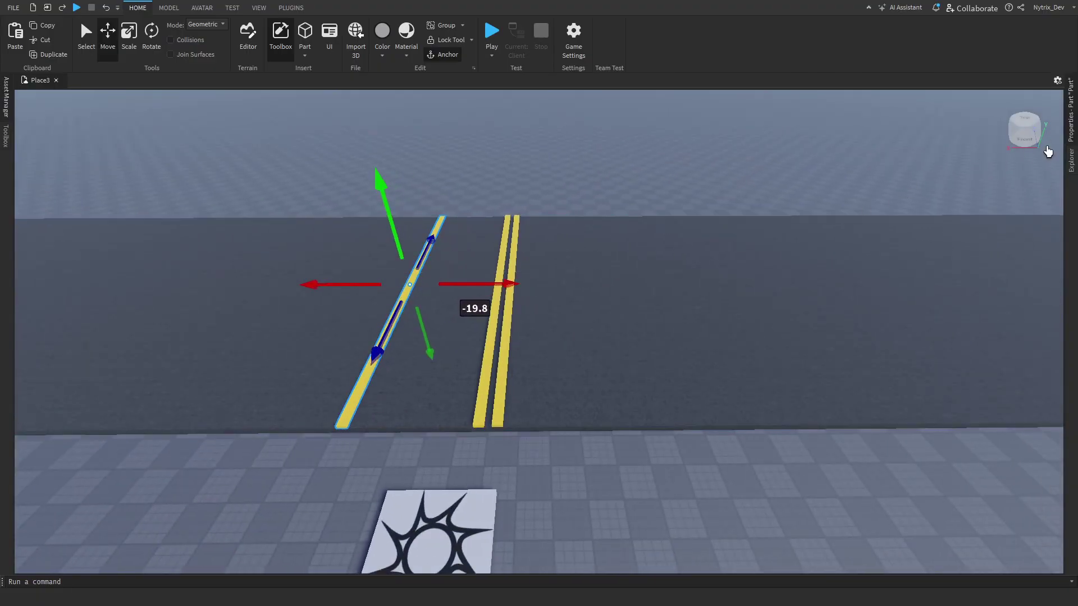
Step: Set the BrickColor of the separate outer line to Institutional white and review its properties
left_click(1072, 132)
left_click(963, 125)
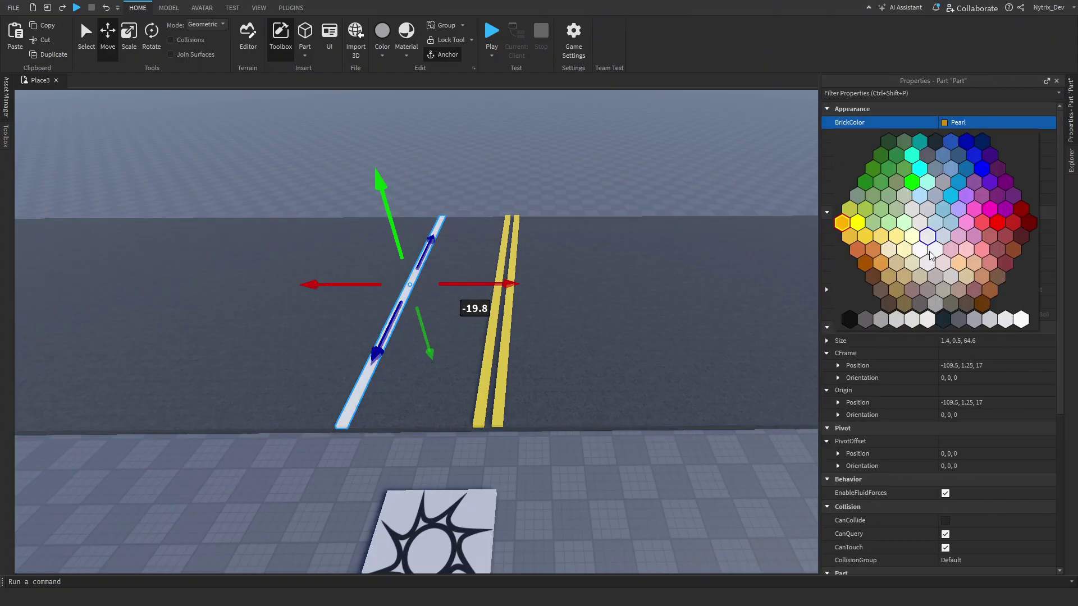
left_click(1020, 319)
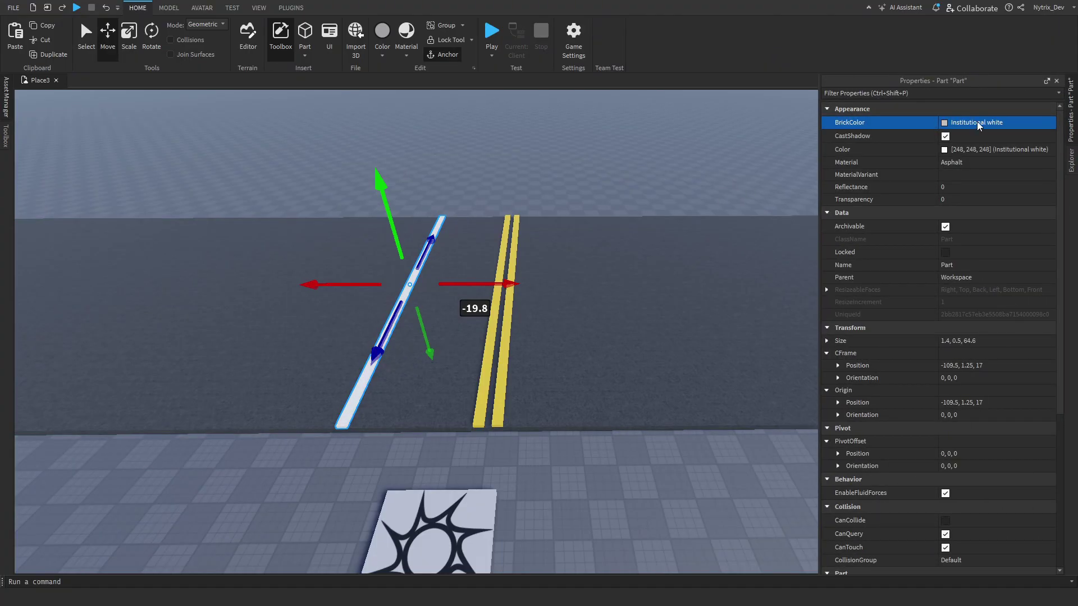
right_click_drag(656, 251, 644, 257)
key("a")
key("d")
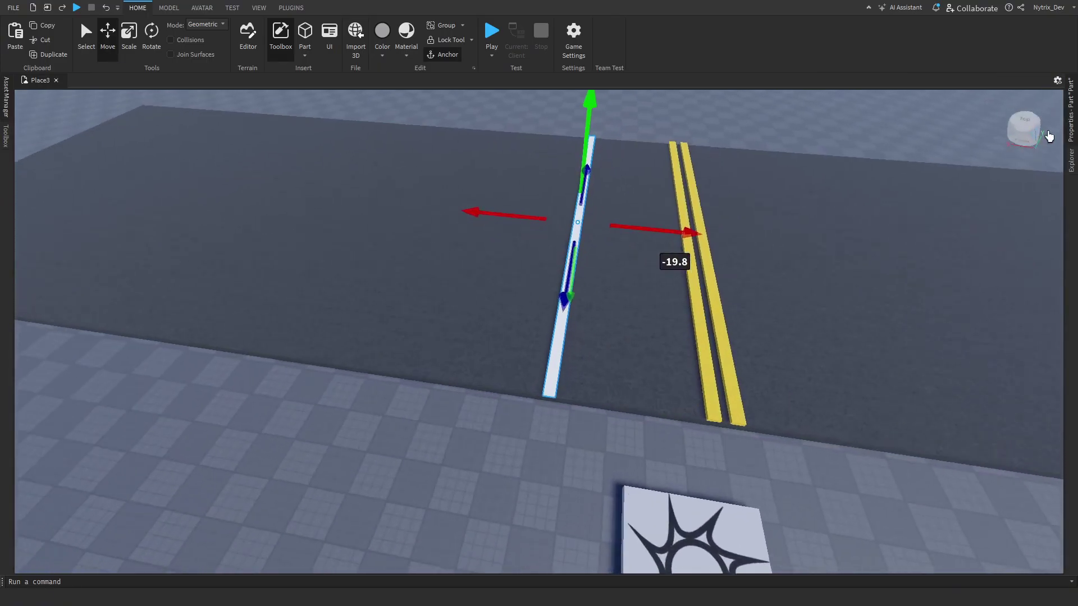
mouse_move(1072, 120)
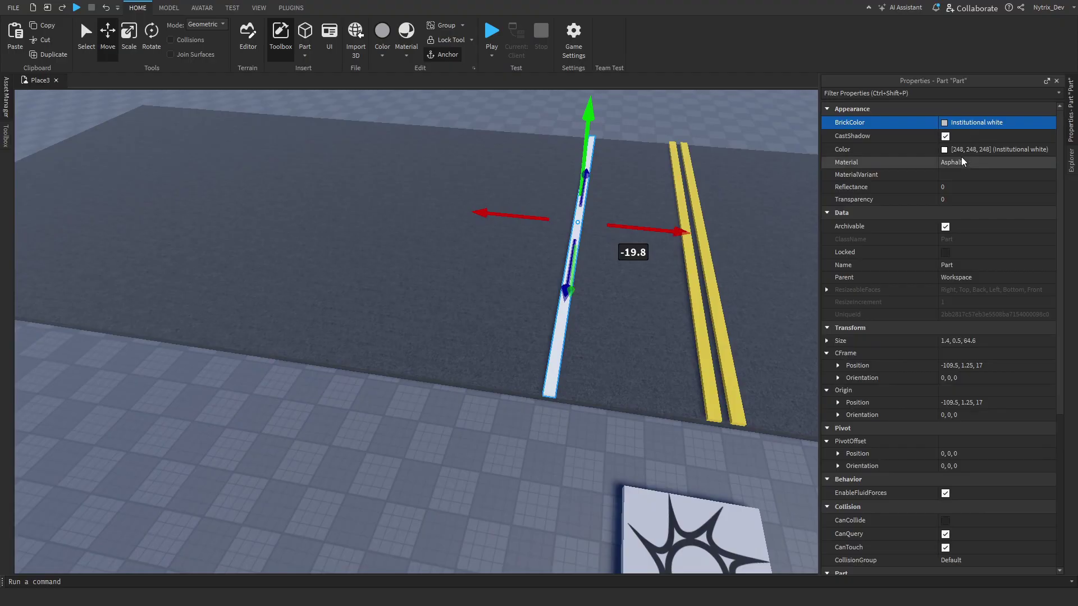
Step: Duplicate the white line and move the copy about 37.4 studs along X to the opposite side of the double yellow line
right_click_drag(493, 317, 508, 316)
key("a")
key("ctrl+d")
left_click_drag(619, 272, 702, 274)
mouse_move(823, 280)
left_mouse_down()
mouse_move(854, 287)
mouse_move(837, 284)
left_mouse_up()
key("s")
right_click_drag(836, 284, 797, 291)
key("d")
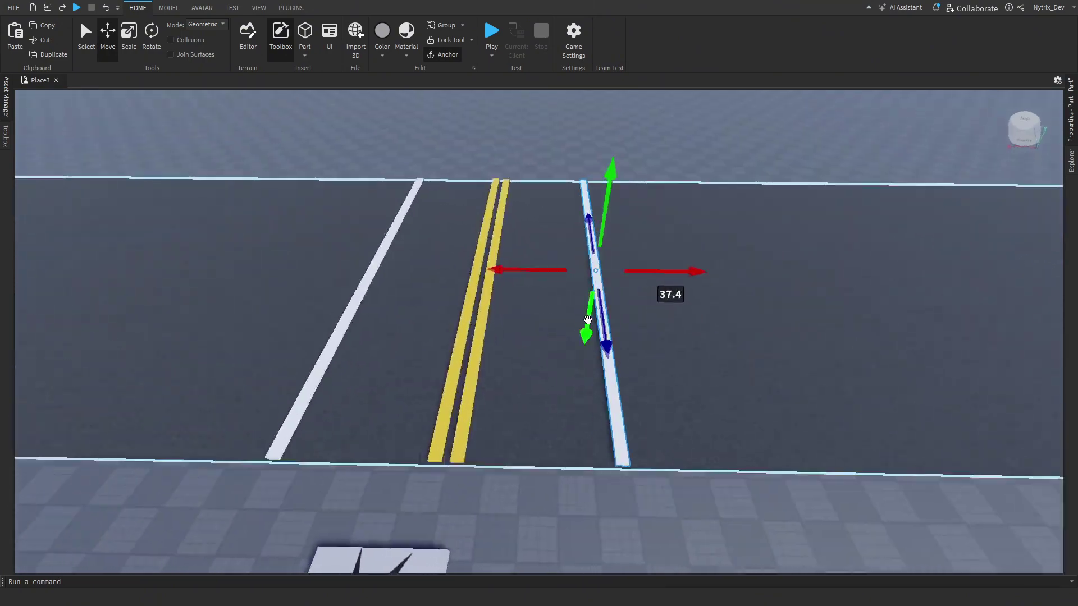